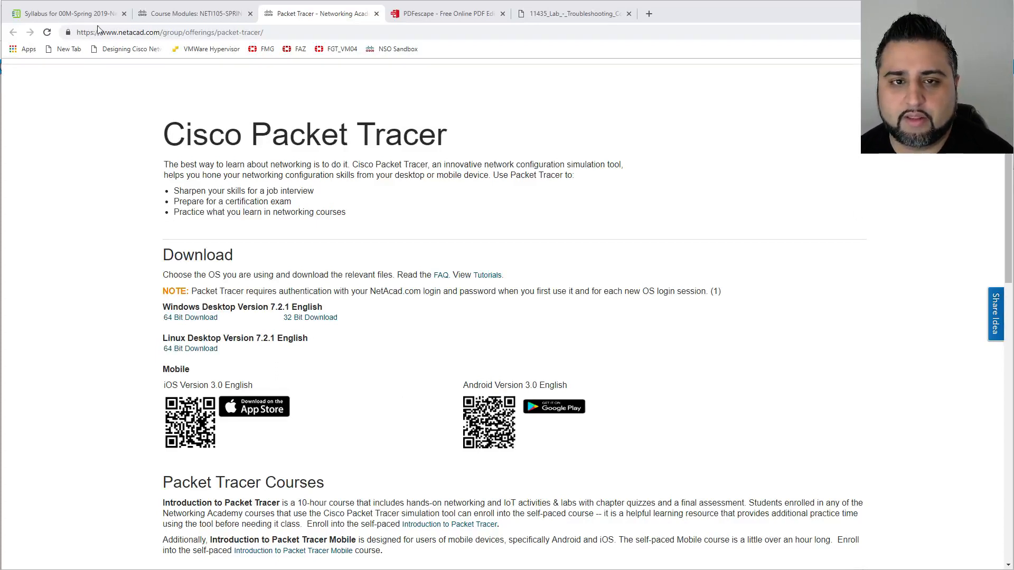
click(193, 14)
click(69, 118)
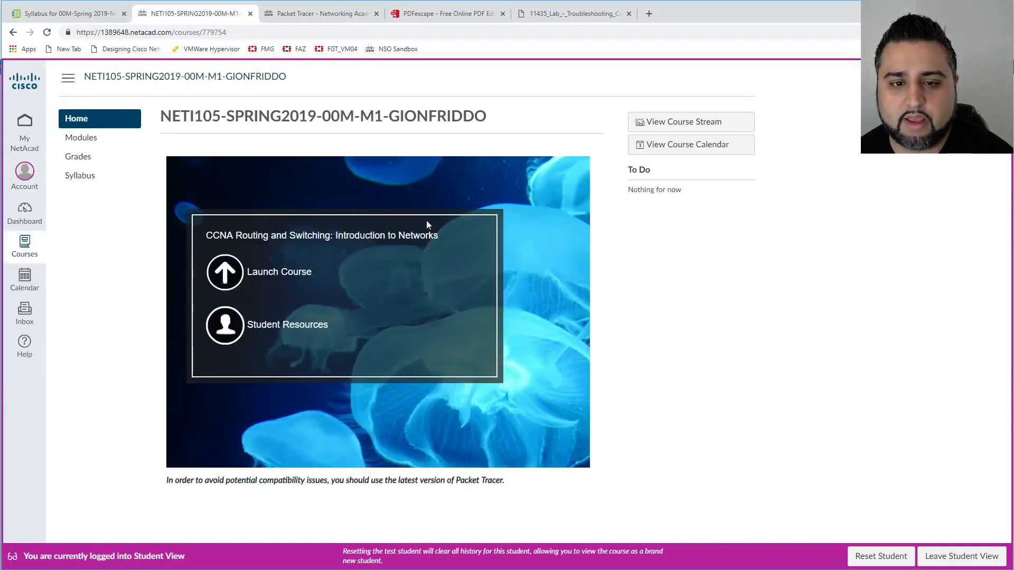
click(243, 332)
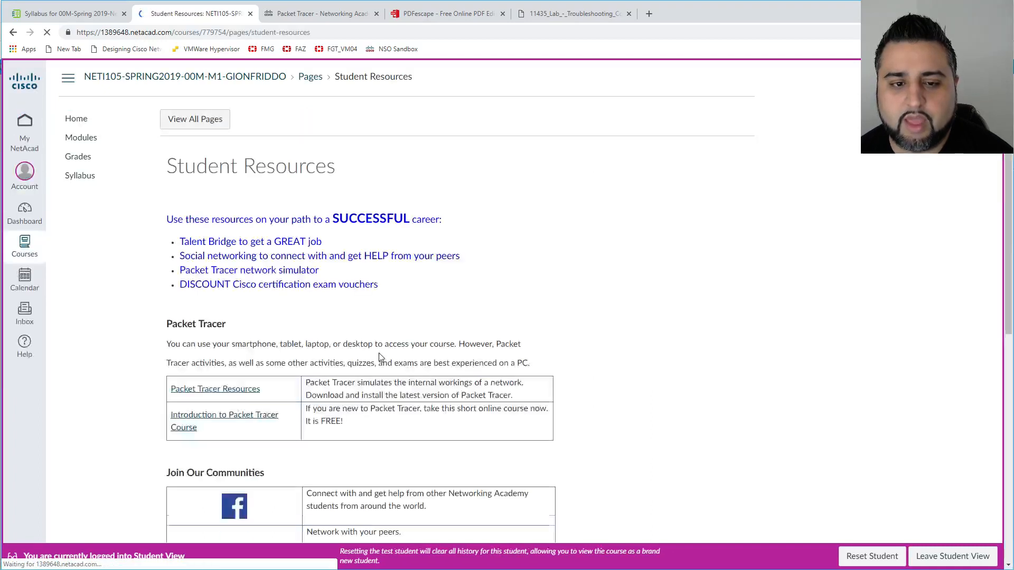
scroll(379, 358, down, 1)
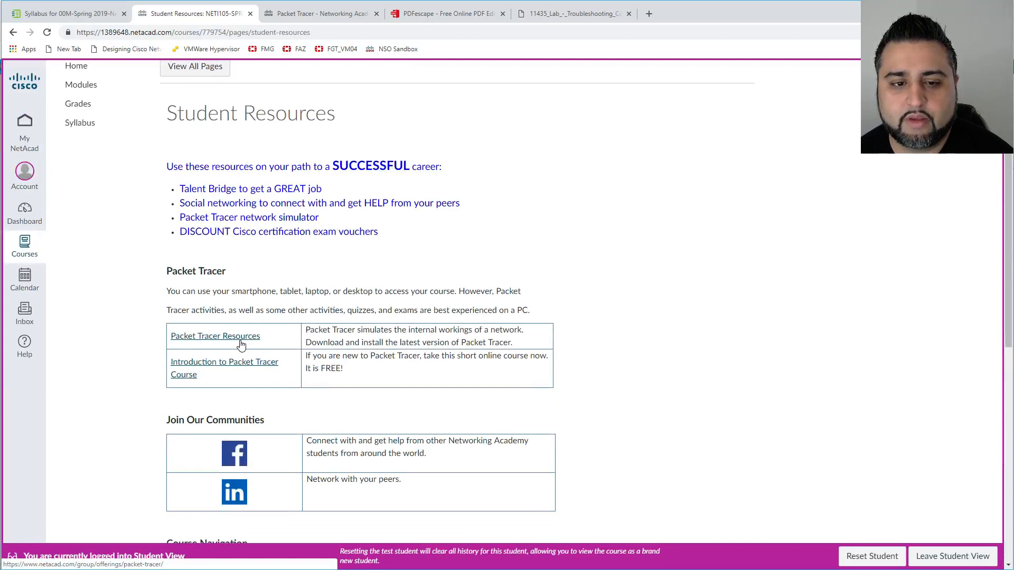
click(240, 344)
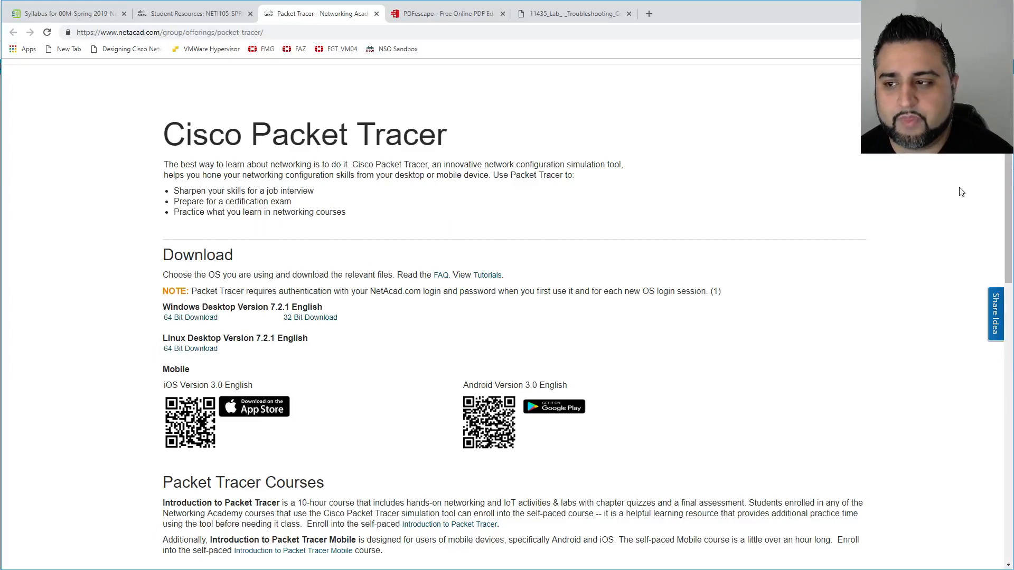
Sign in to NetAcad with the account username and password.
drag(518, 129, 347, 56)
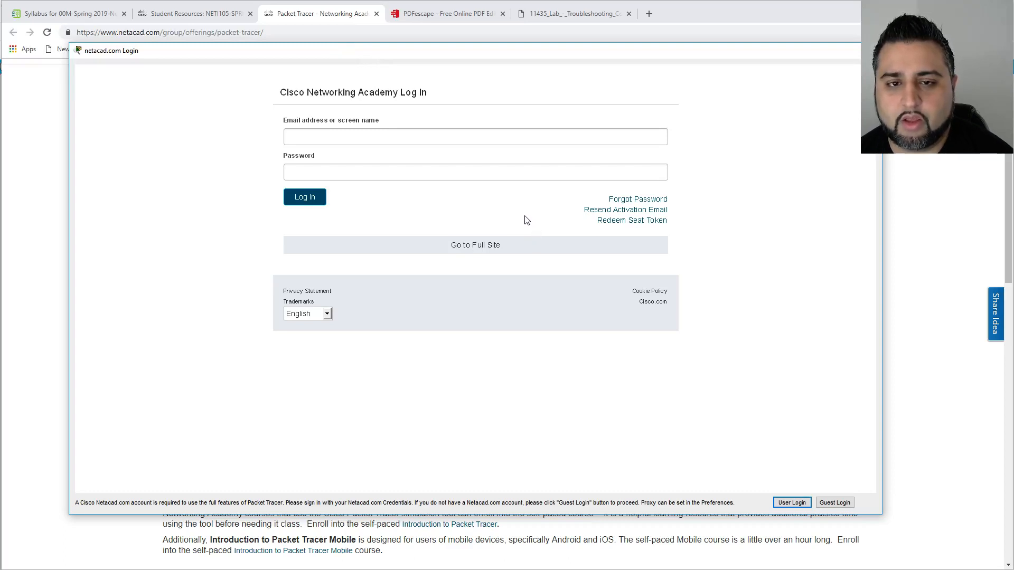
click(402, 136)
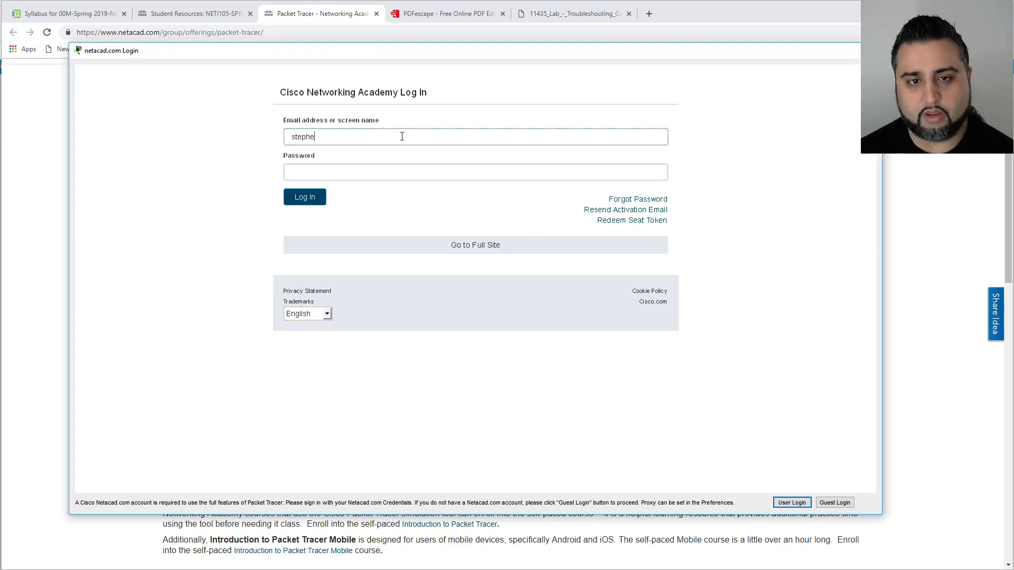
key(Tab)
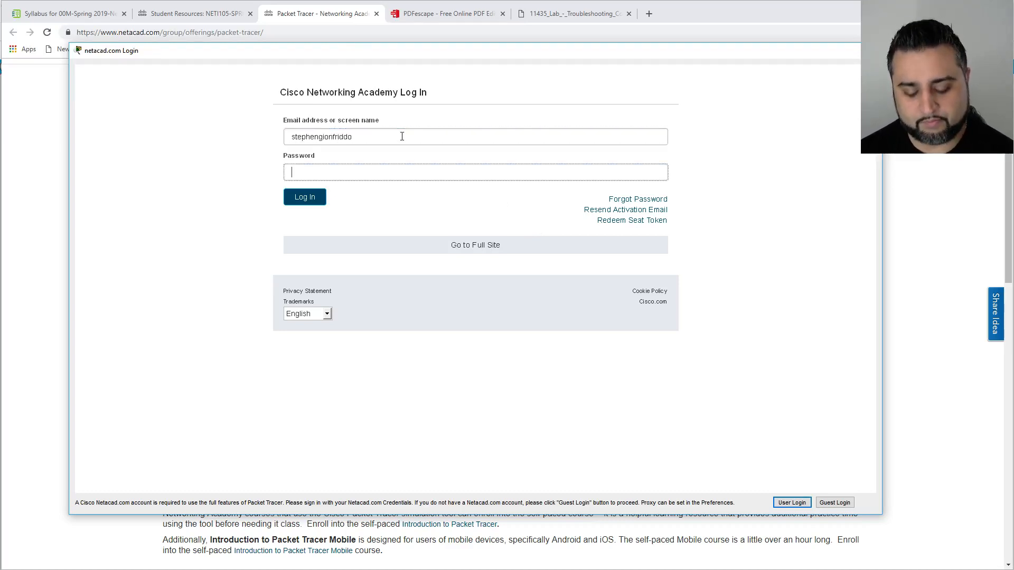
text(•••••••••••••••)
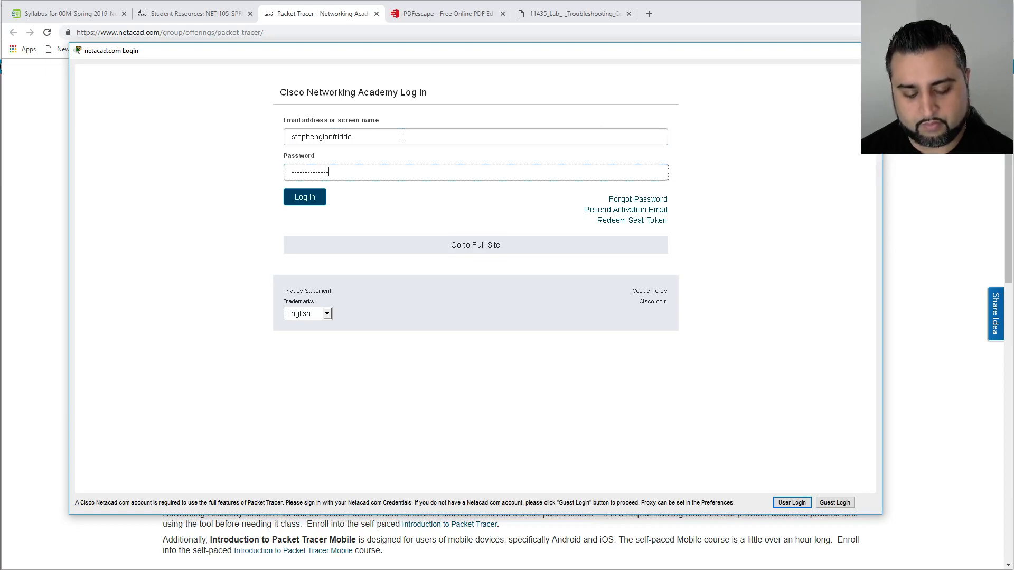
key(Return)
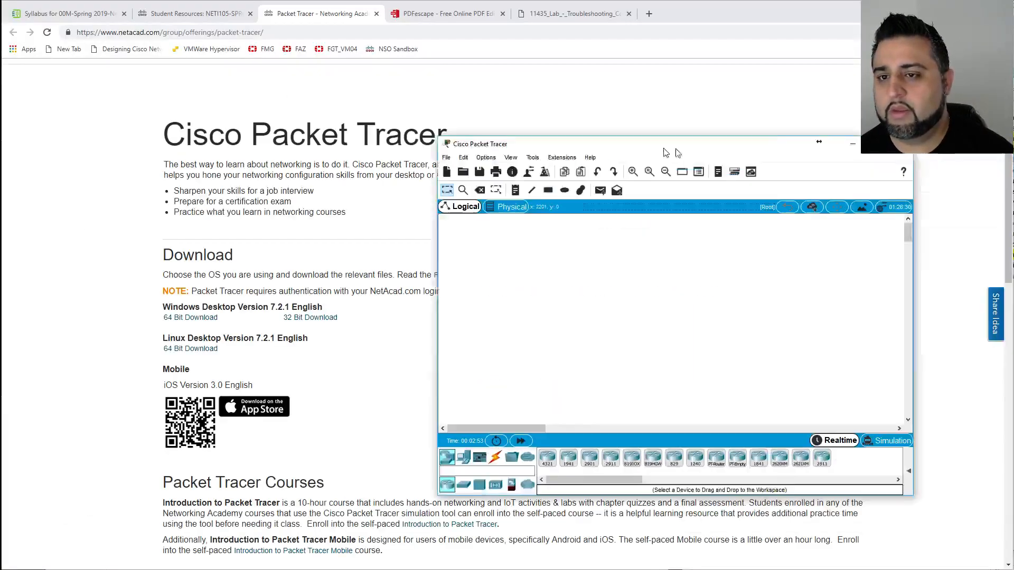
Bring Packet Tracer to the front and enlarge its window to nearly fill the screen.
drag(676, 148, 322, 62)
click(259, 40)
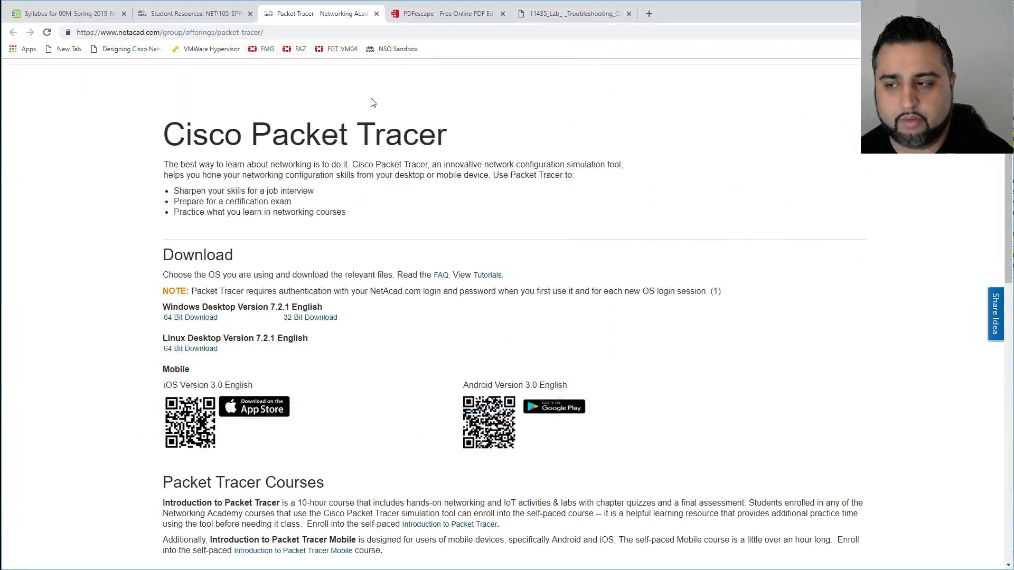
key(alt+Tab)
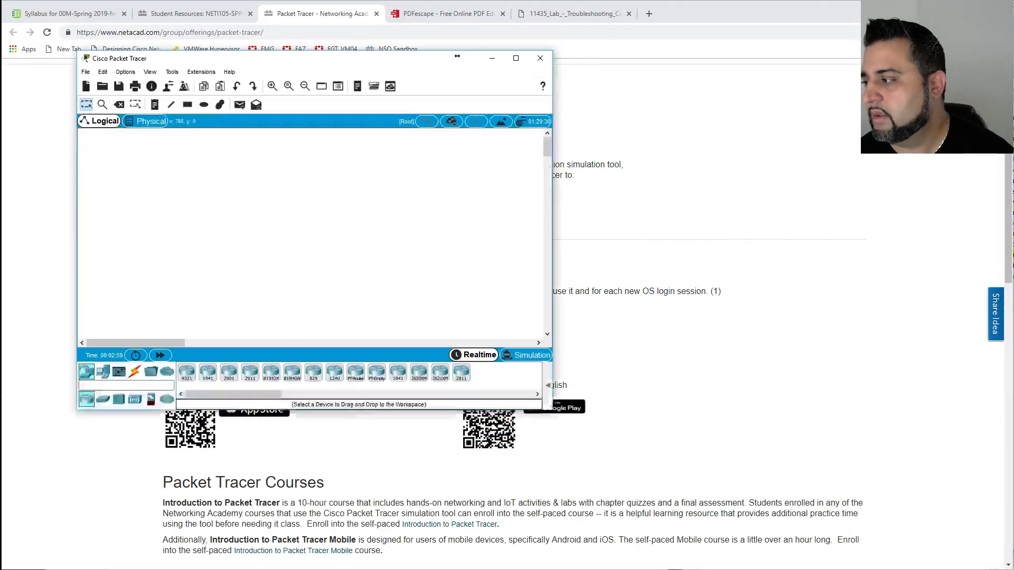
drag(341, 69, 280, 28)
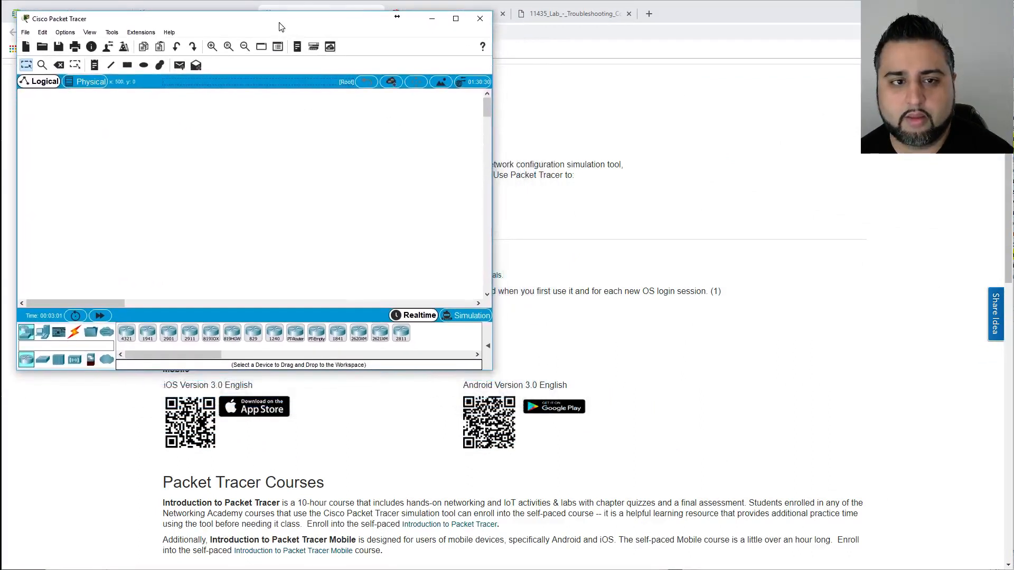
drag(492, 372, 909, 527)
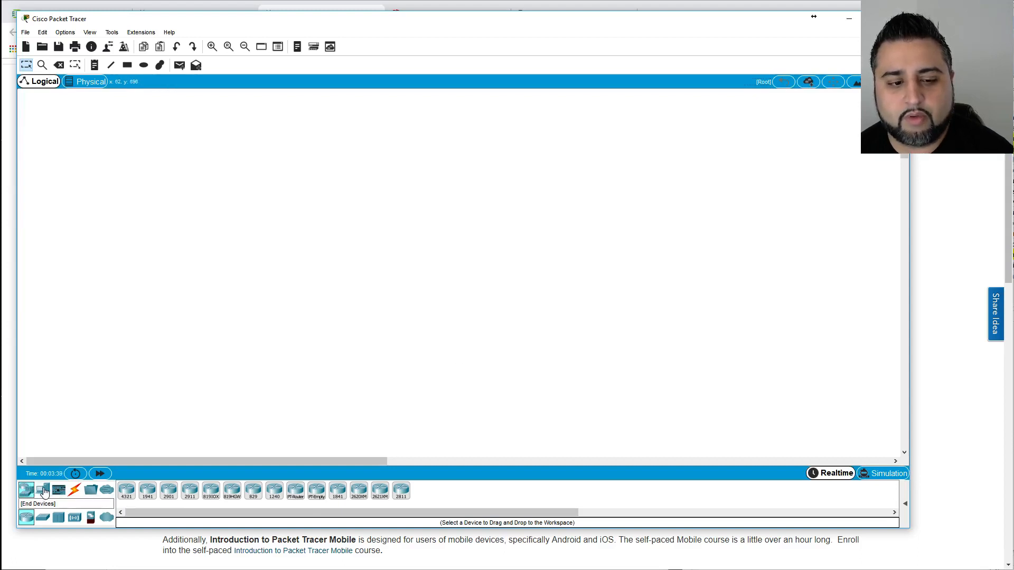
Browse the device categories: switches, hubs, wireless, security and WAN emulation, then return to routers.
click(40, 490)
click(26, 490)
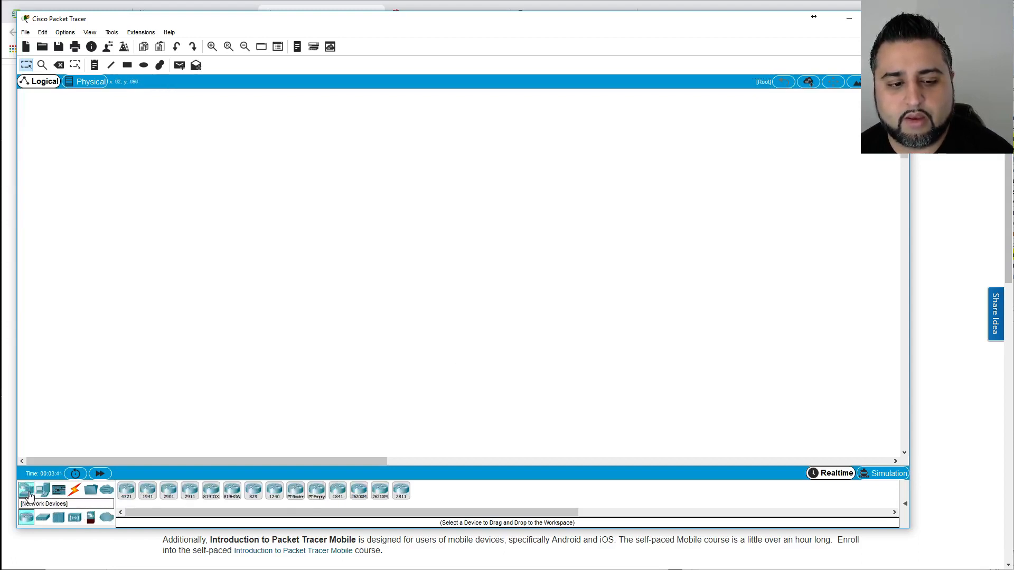
click(43, 518)
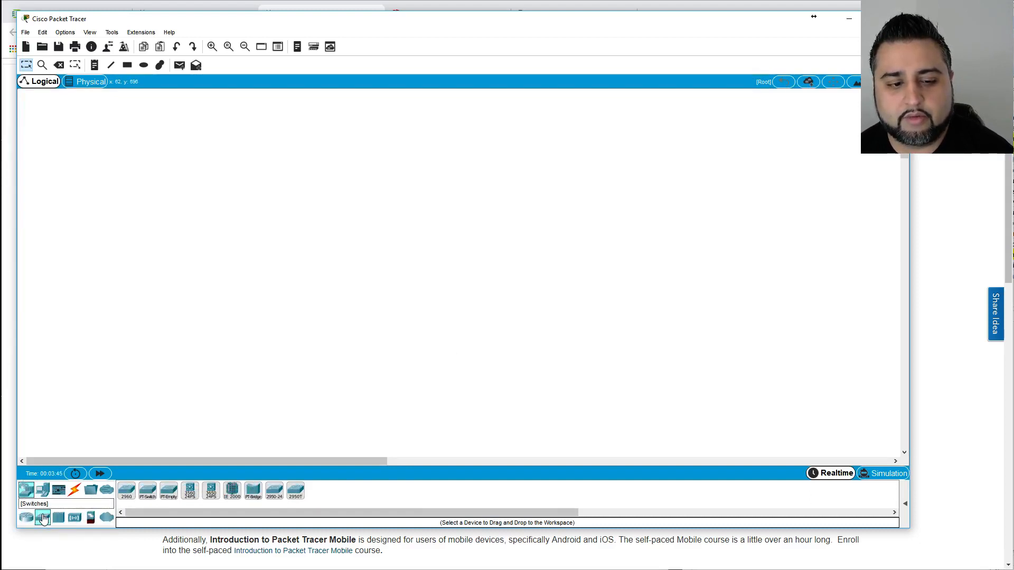
click(59, 518)
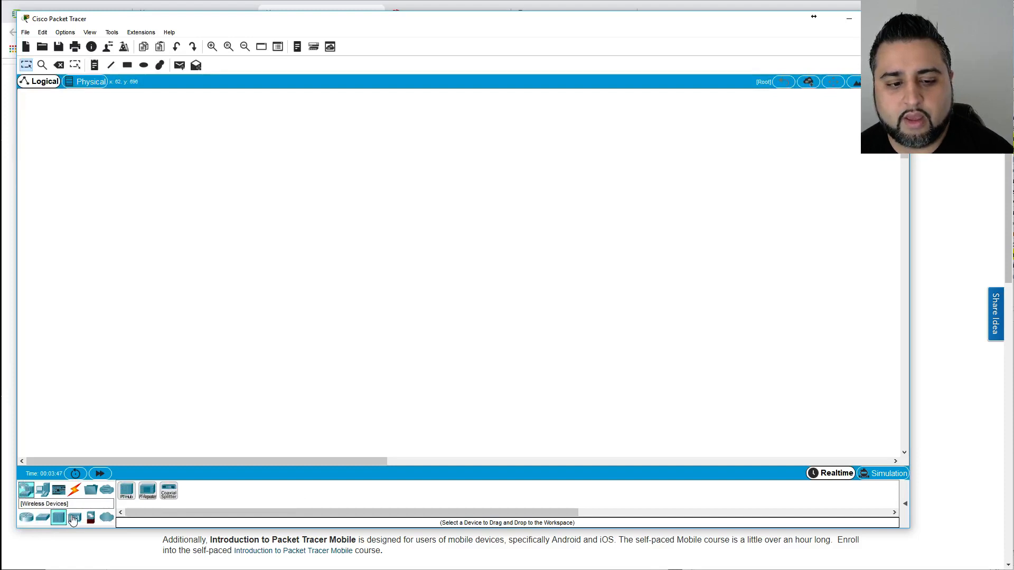
click(75, 518)
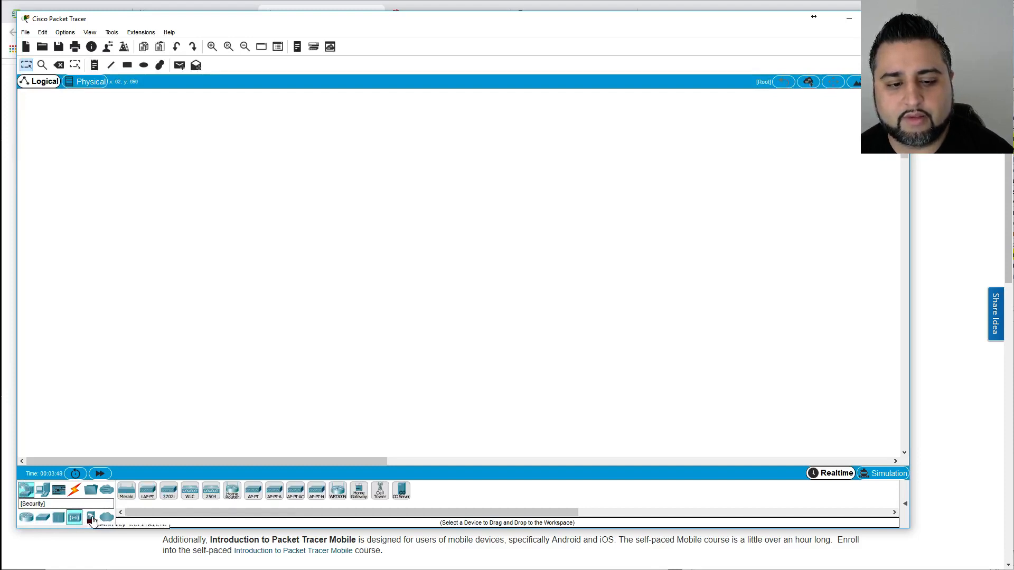
click(91, 518)
click(107, 519)
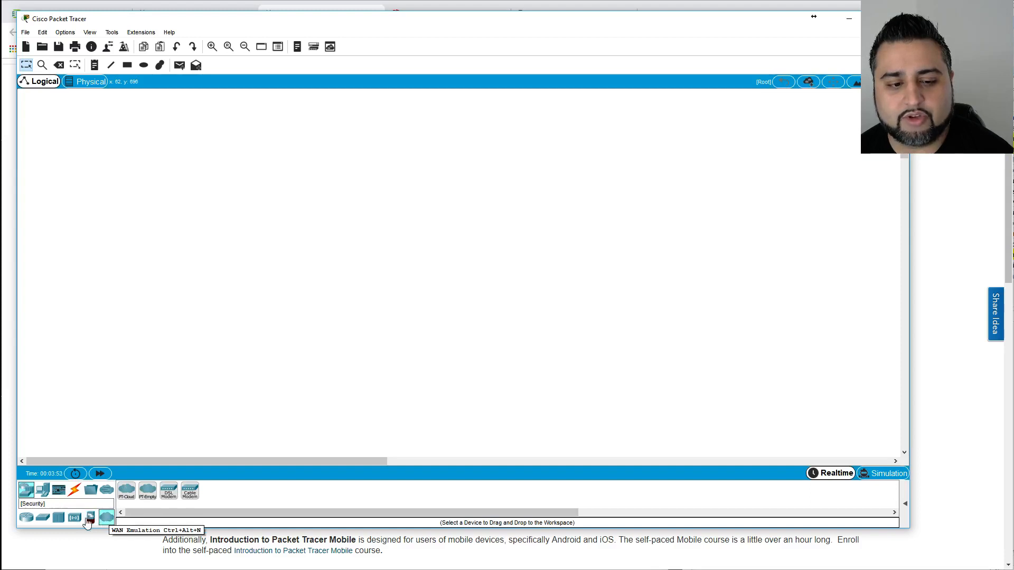
click(28, 520)
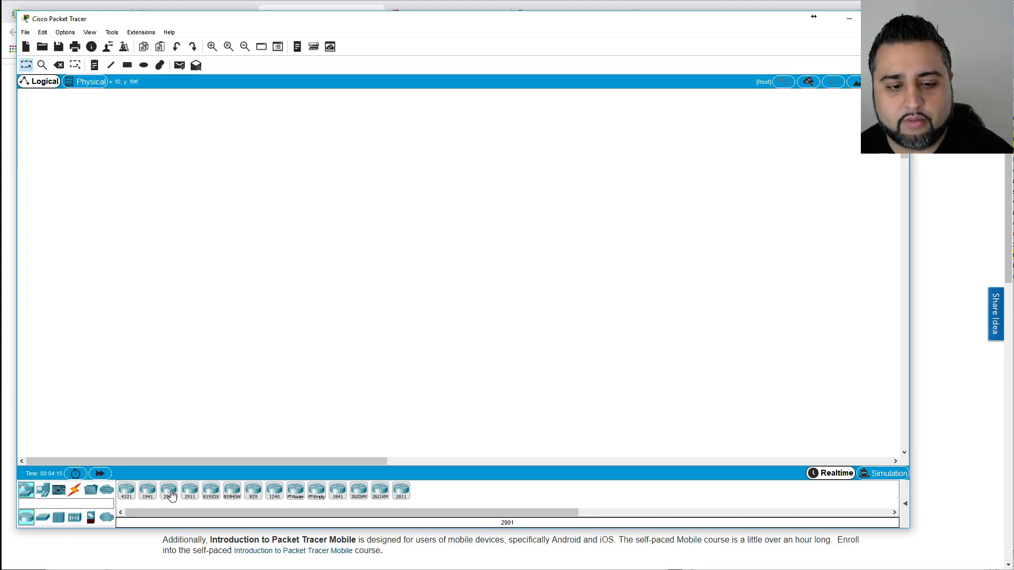
Place a 2901 router, Router0, near the canvas centre and open its configuration window.
drag(169, 497, 269, 373)
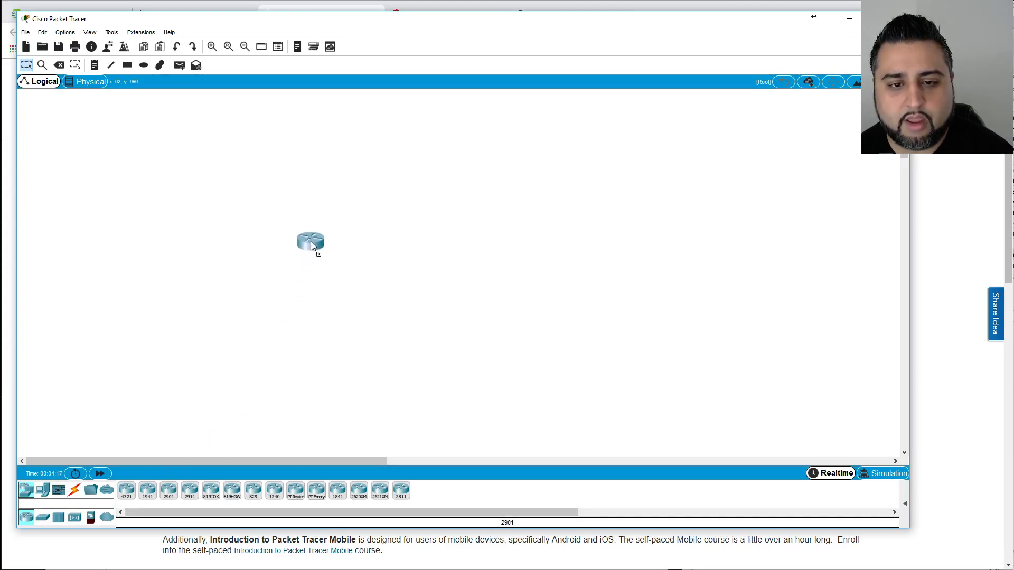
click(310, 241)
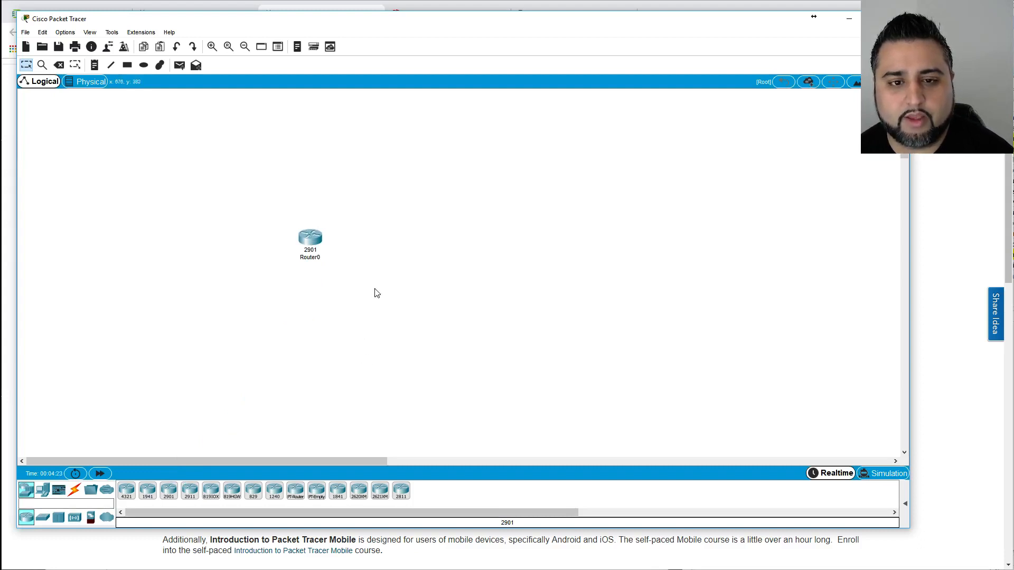
click(309, 240)
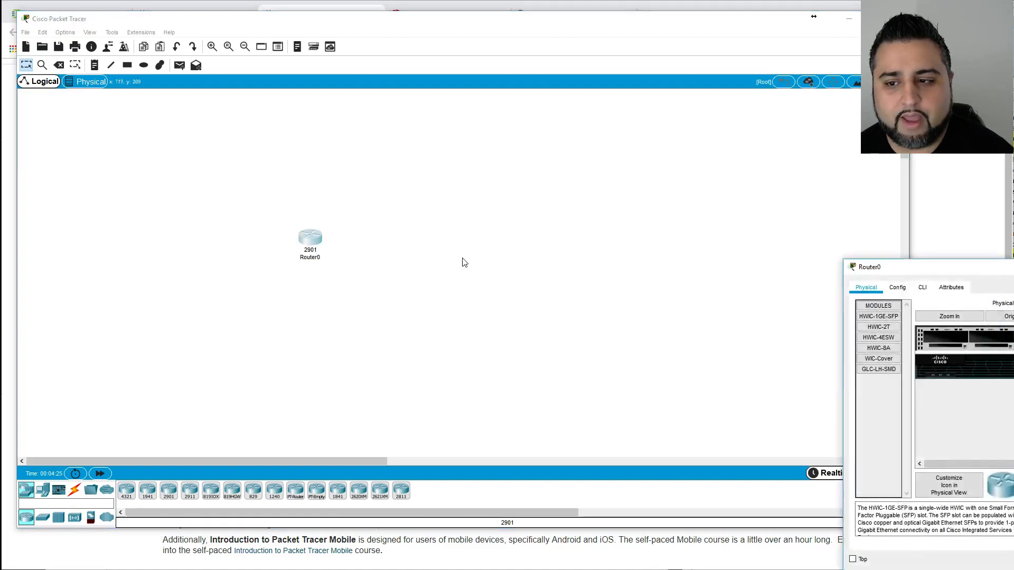
Centre Router0's window and try fitting the HWIC-1GE-SFP module, dismissing the Cannot Add Module warning.
drag(944, 269, 397, 151)
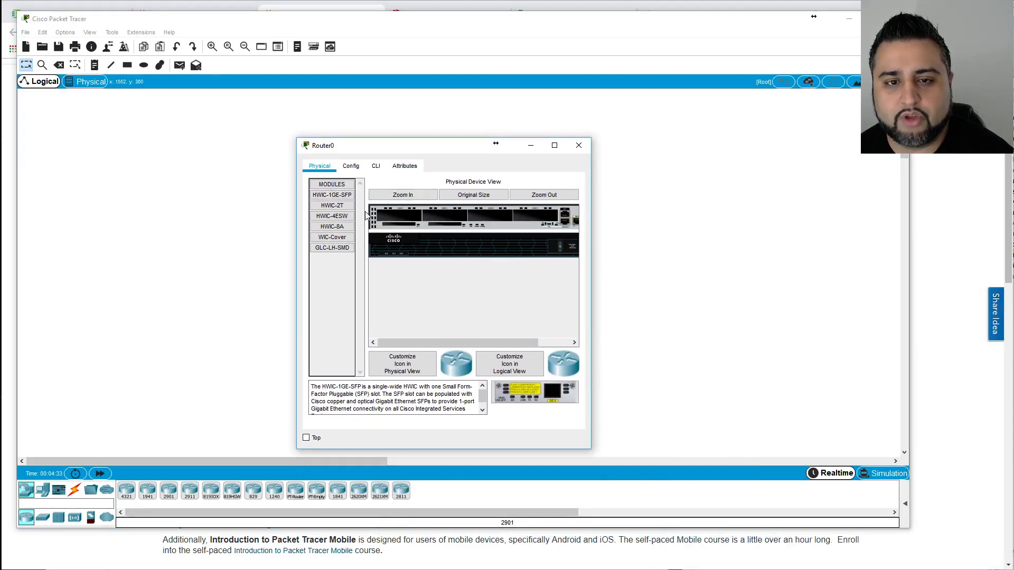
click(334, 187)
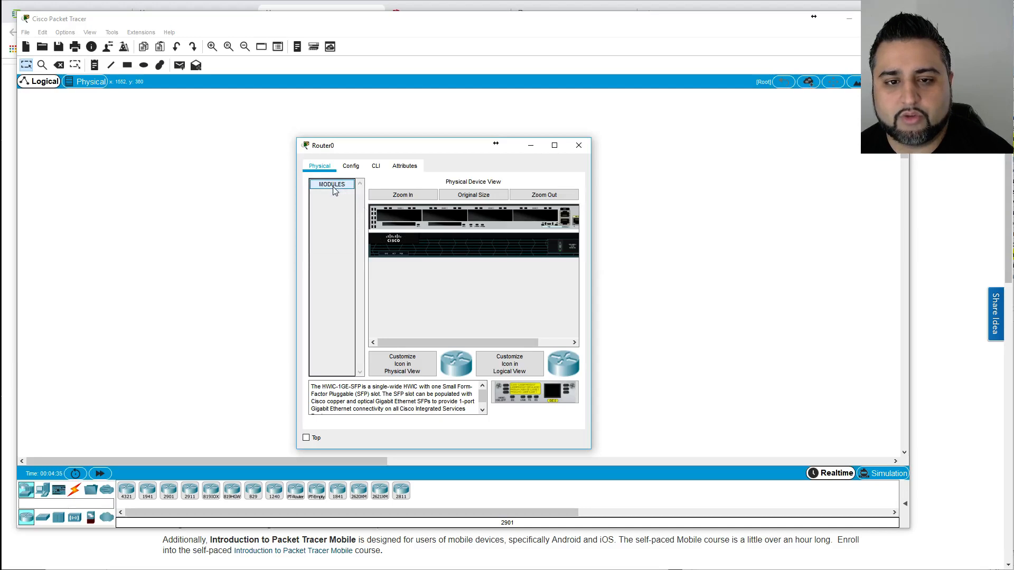
click(336, 189)
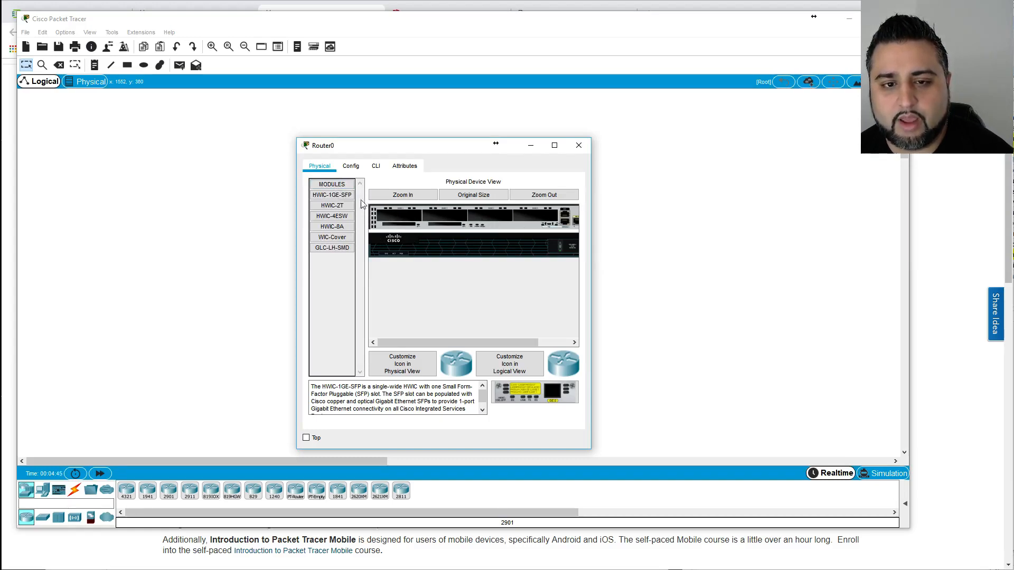
drag(331, 195, 350, 212)
drag(345, 201, 394, 217)
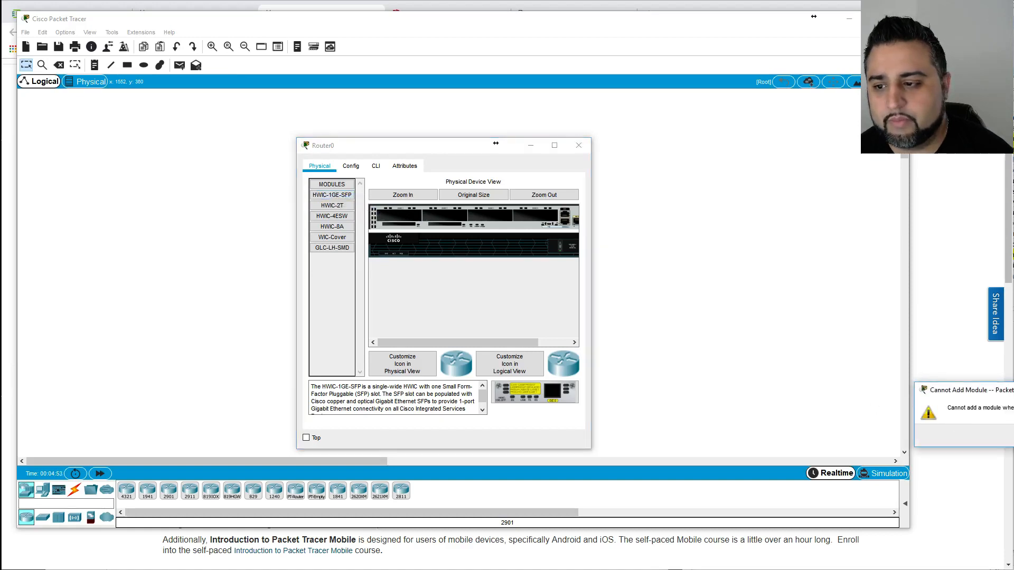
click(1013, 436)
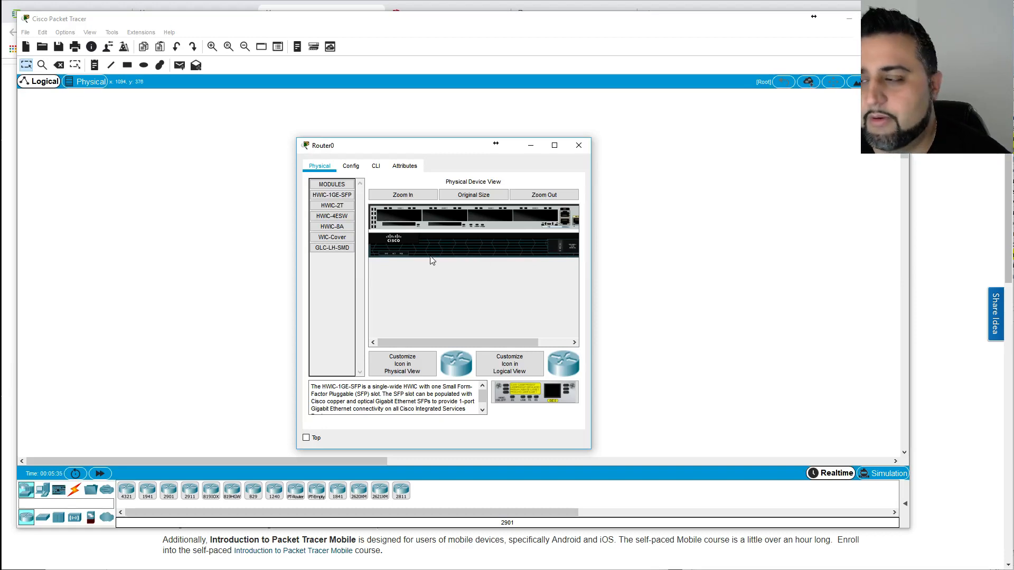
drag(332, 197, 400, 218)
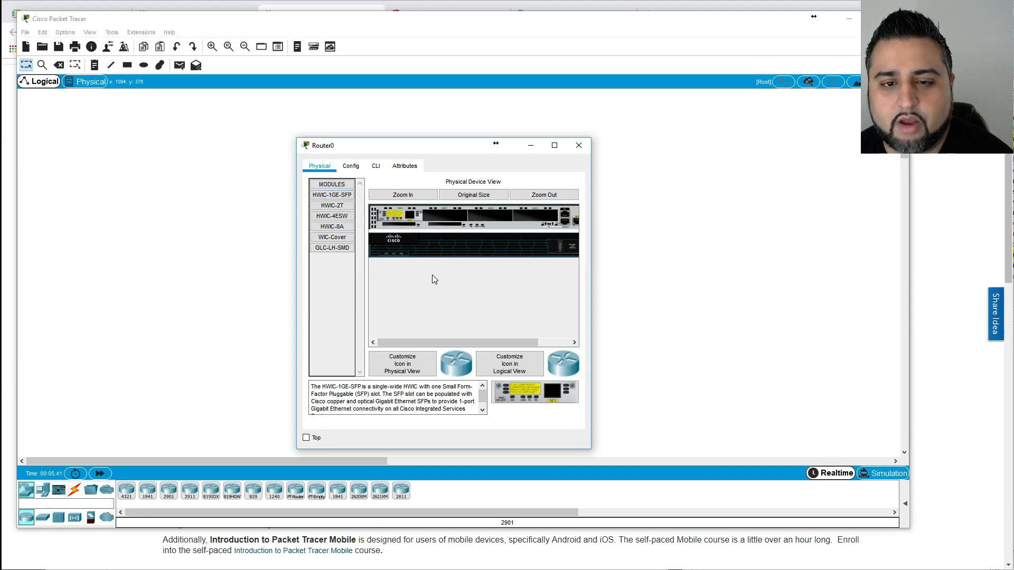
Fit HWIC-2T, HWIC-4ESW and HWIC-8A modules into Router0's slots and view its Config settings.
drag(331, 206, 445, 217)
drag(334, 215, 490, 215)
drag(331, 226, 532, 215)
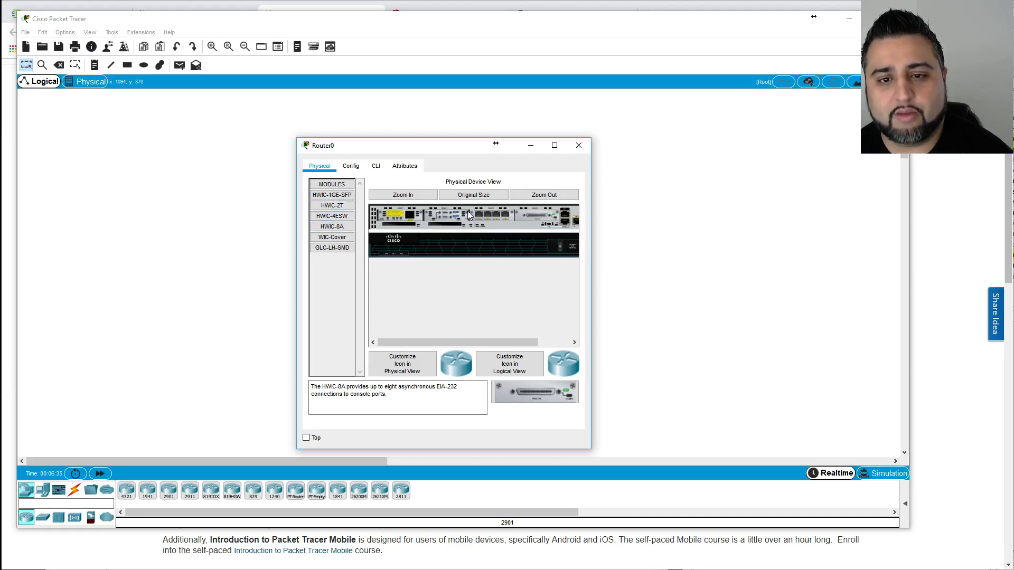
click(352, 166)
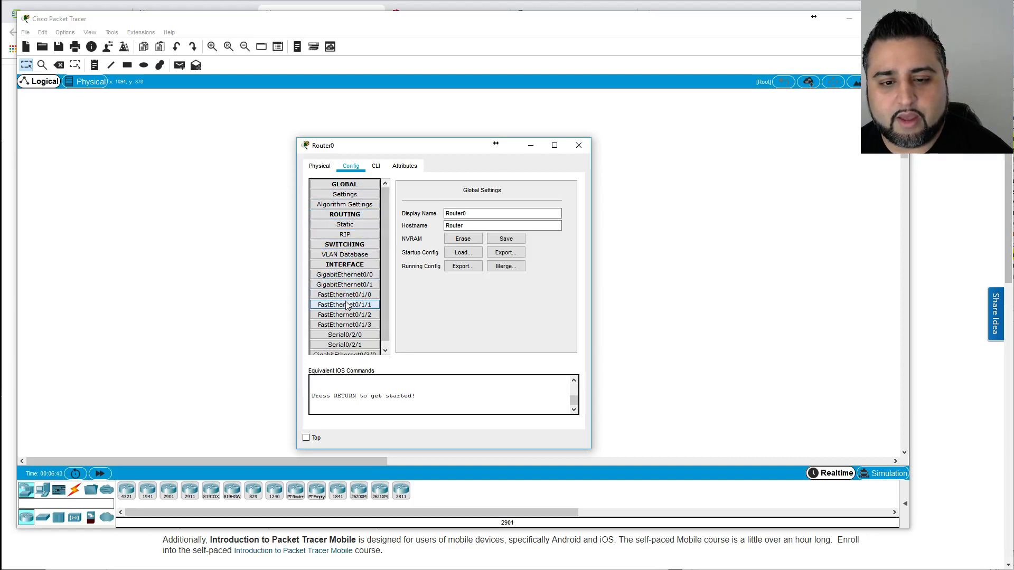
Show Router0's IOS command line and shift the window to reveal the router icon.
click(376, 166)
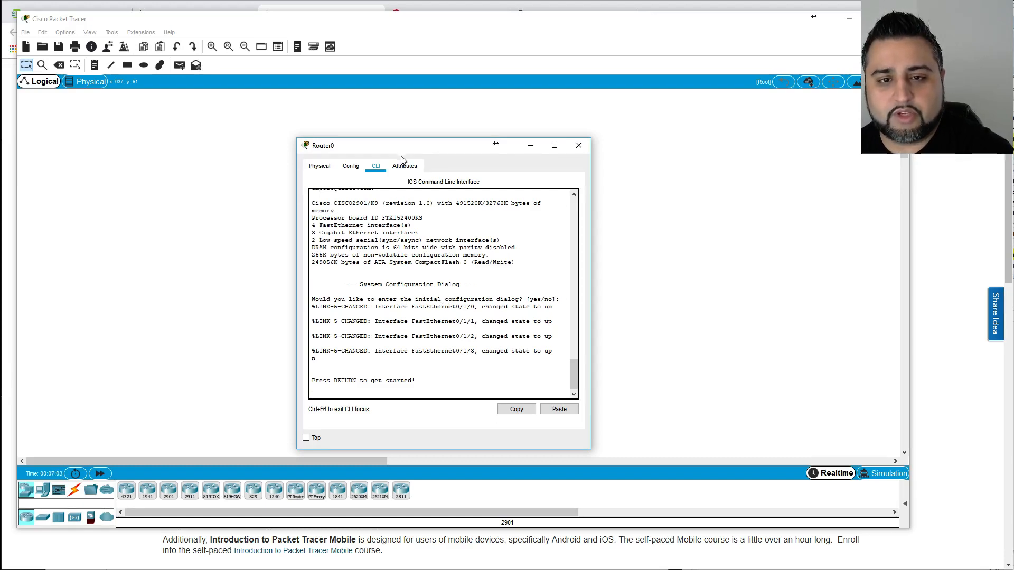
drag(403, 152, 472, 126)
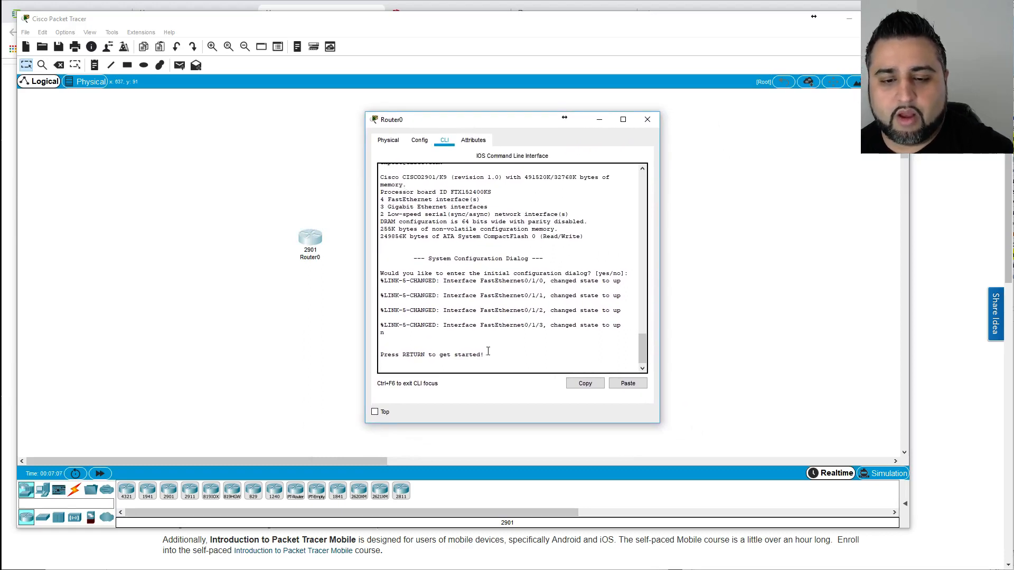
Start Router0's console session and enter privileged mode (en) and global configuration mode (conf t).
key(Return)
key(Return)
key(Return)
key(Return)
key(Return)
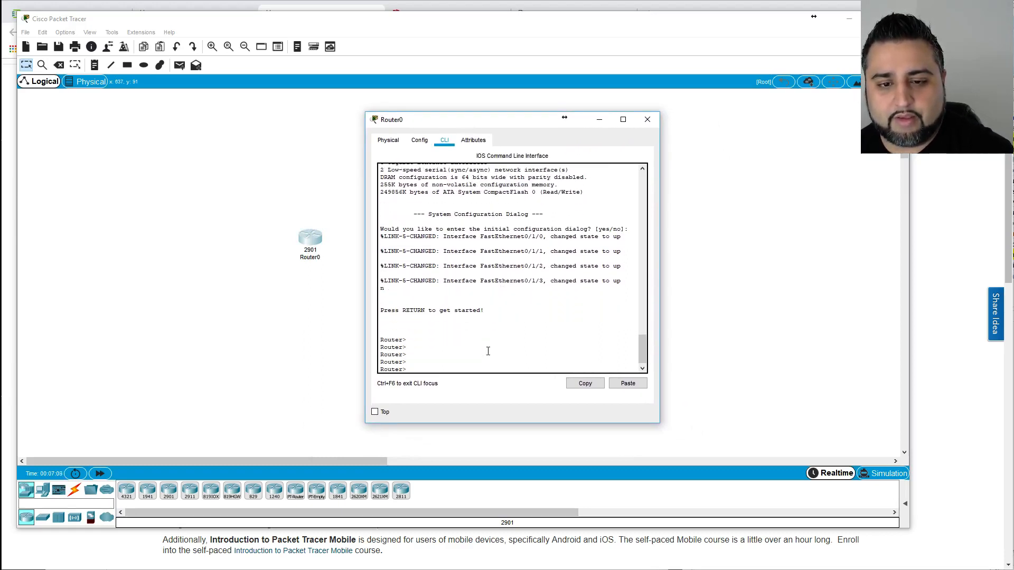
key(Return)
key(Return)
key(Return)
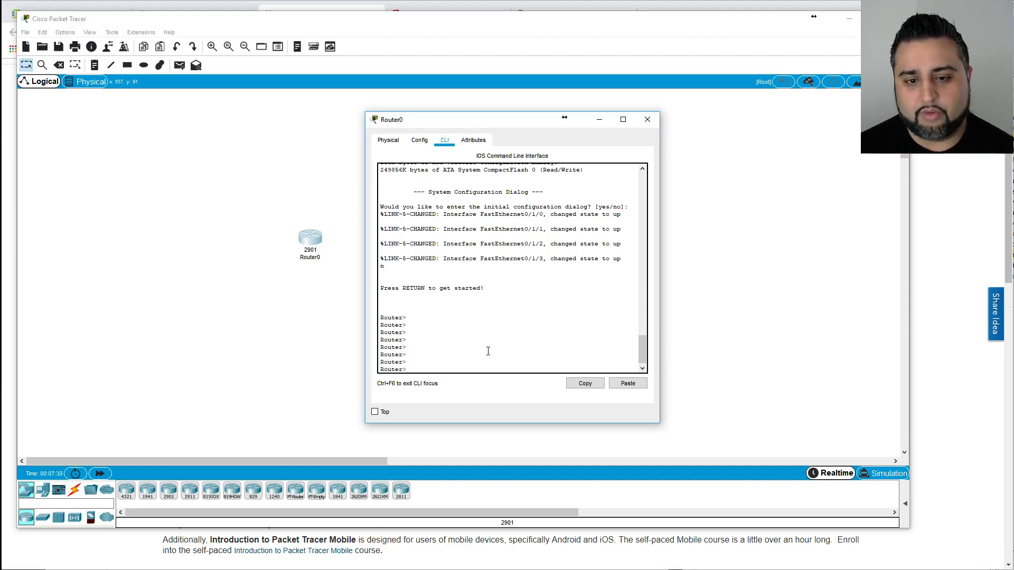
text(con)
key(Return)
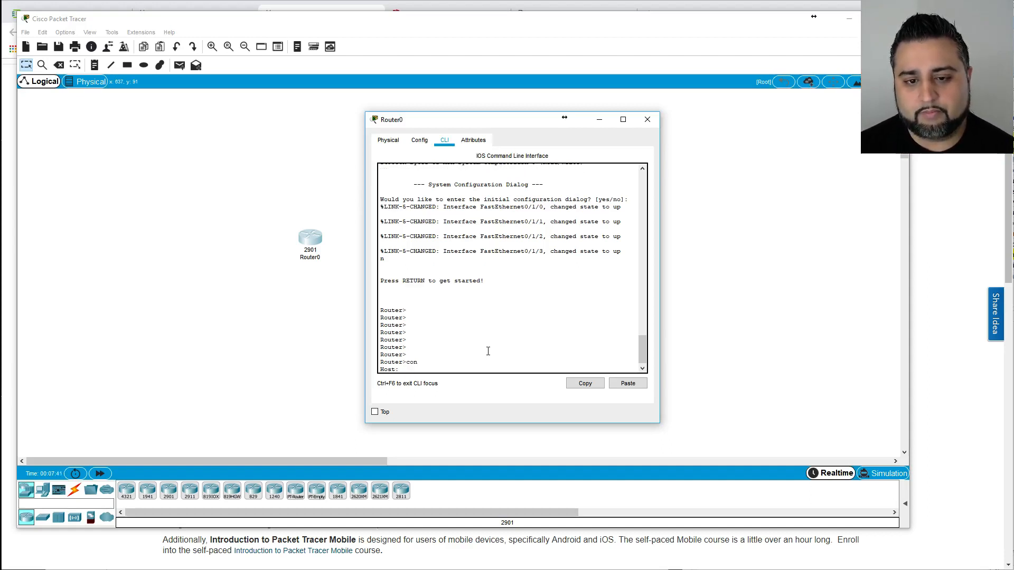
key(Return)
text(en)
key(Return)
key(Return)
key(Return)
key(Return)
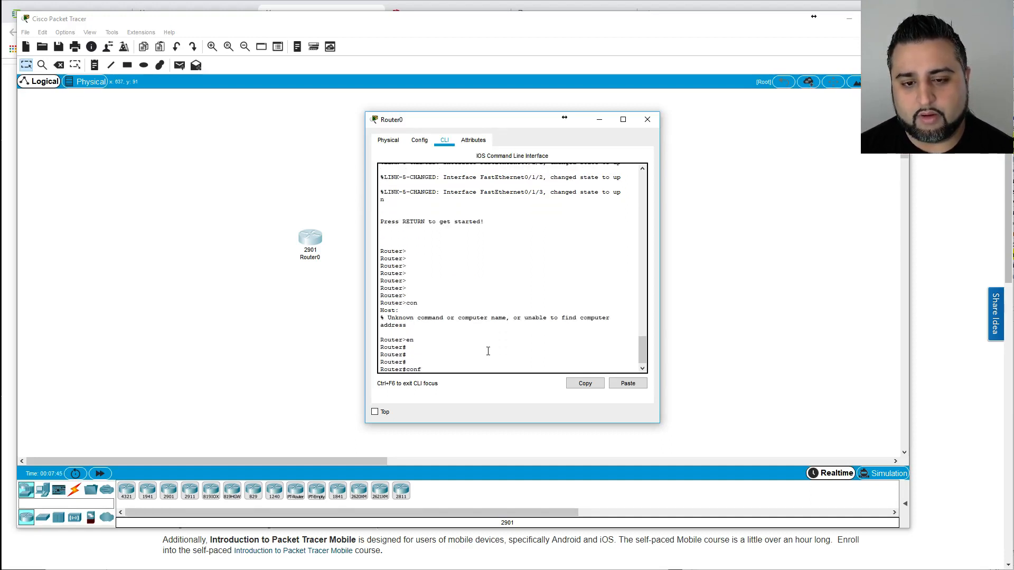
text(conf t)
key(Return)
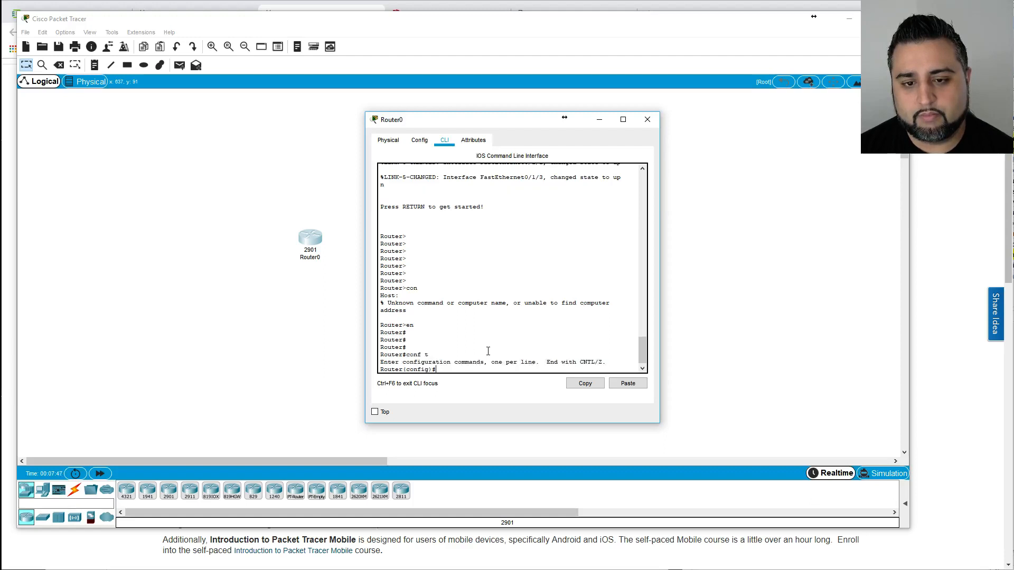
key(Return)
key(Return)
Explore the interface command's FastEthernet options with ?, then exit configuration mode.
text(inter)
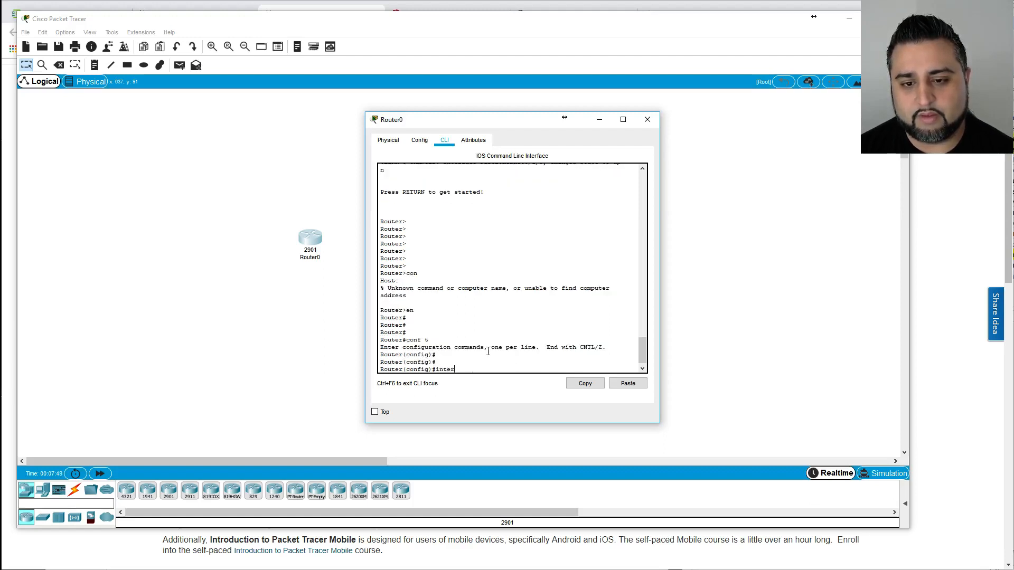
key(Tab)
text(?)
text(face f)
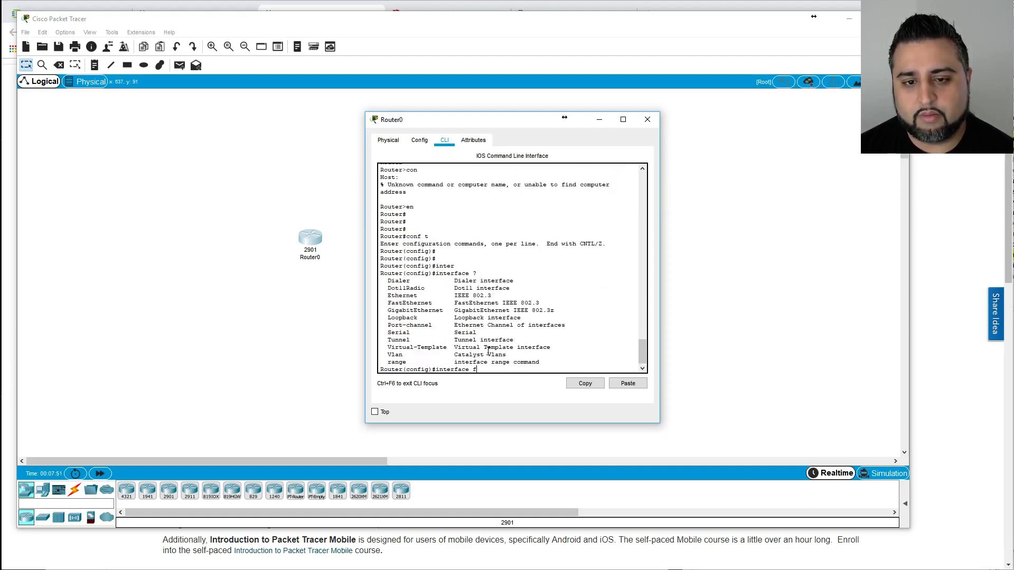
text(a)
key(Tab)
text(?)
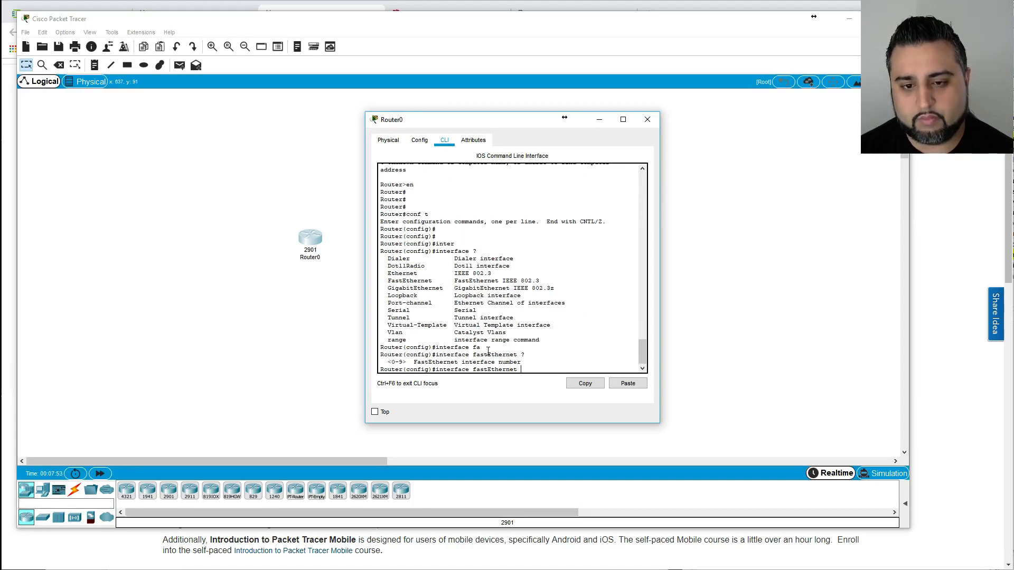
key(BackSpace)
key(BackSpace)
key(BackSpace)
key(BackSpace)
key(BackSpace)
key(BackSpace)
key(BackSpace)
key(BackSpace)
key(BackSpace)
key(BackSpace)
key(BackSpace)
key(BackSpace)
key(BackSpace)
key(BackSpace)
key(BackSpace)
key(BackSpace)
key(BackSpace)
key(BackSpace)
key(BackSpace)
key(BackSpace)
text(er(config)#e)
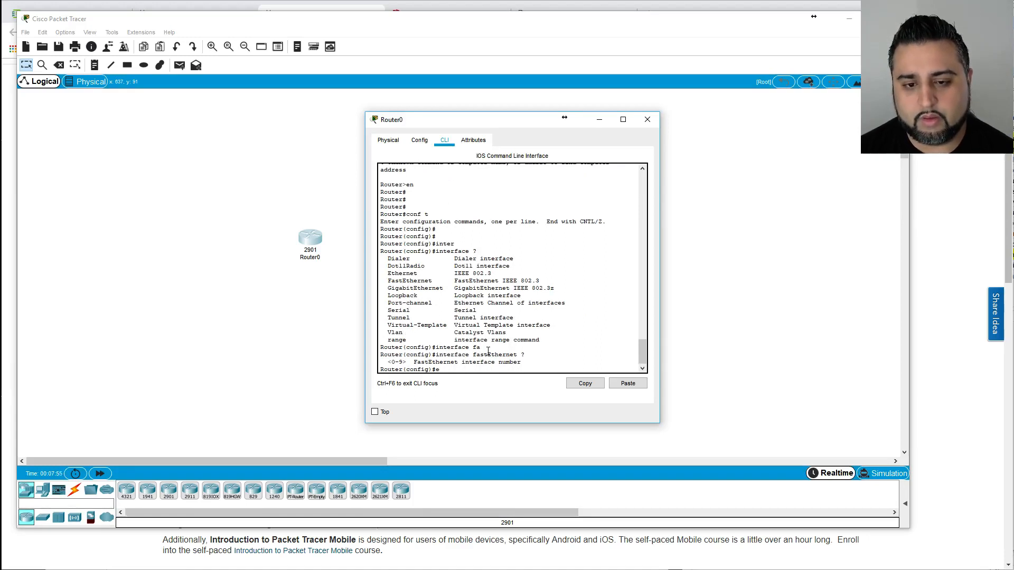
text(xit)
key(Return)
Run show ip int bri, showing every interface unassigned, then close Router0's window.
key(Return)
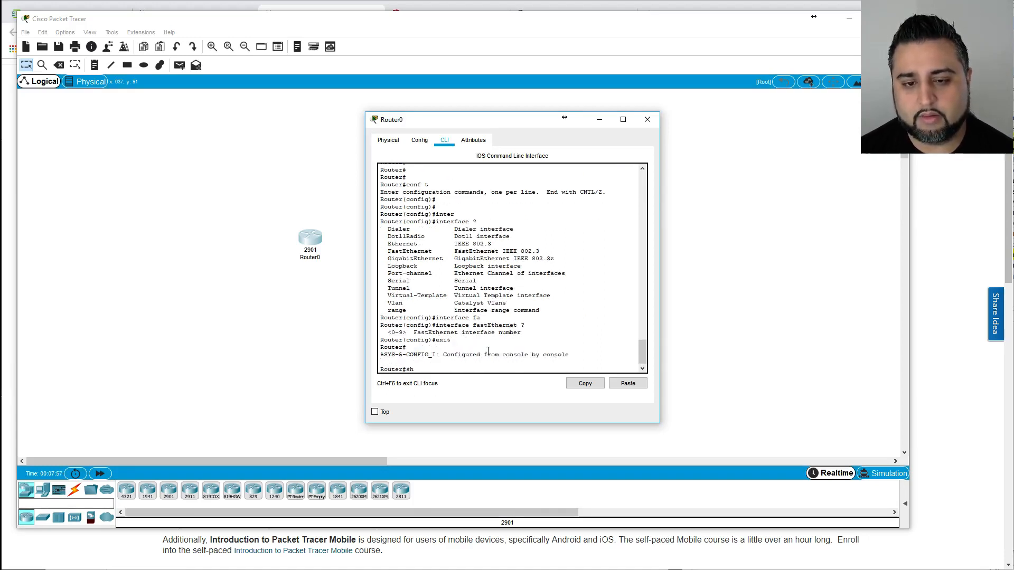
text(show ip int bri)
key(Return)
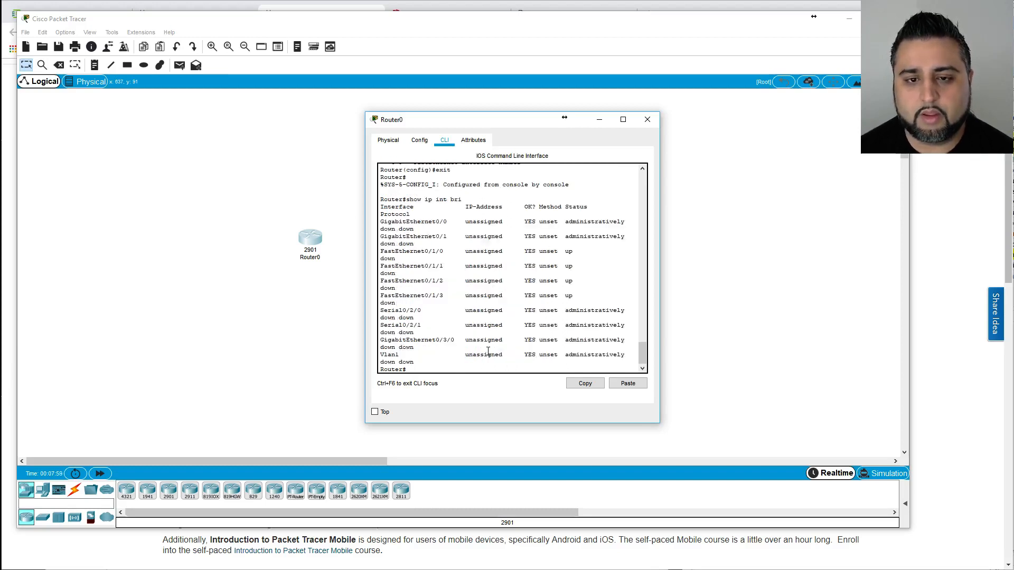
drag(382, 206, 580, 318)
click(581, 317)
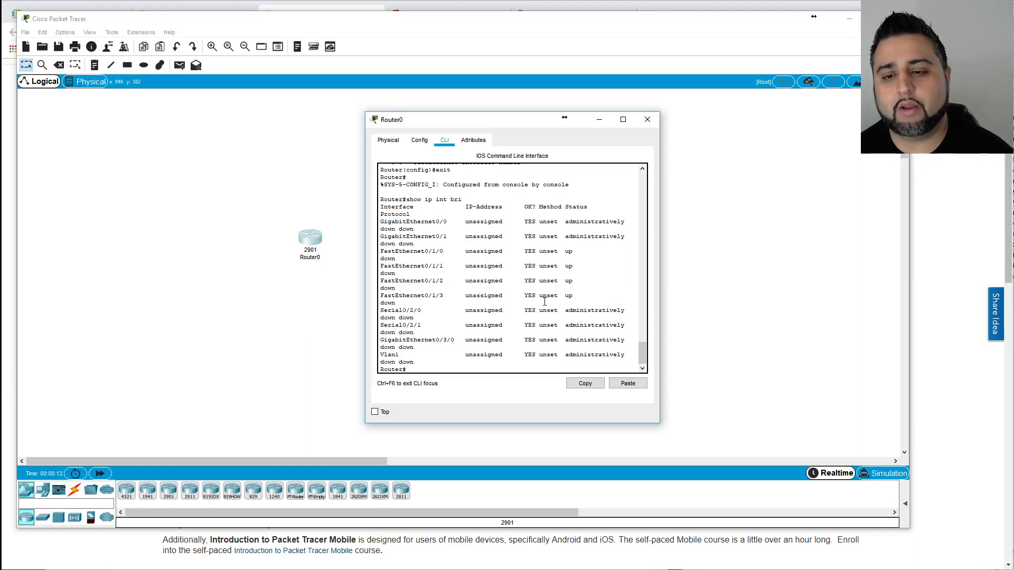
click(648, 120)
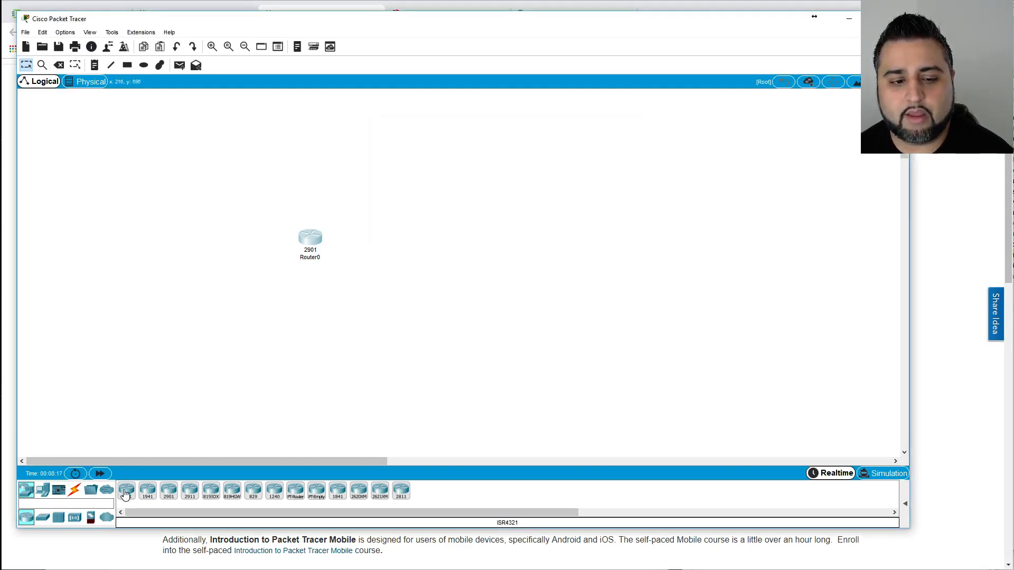
Add a second 2901 router, Router1, to the right of Router0.
click(169, 491)
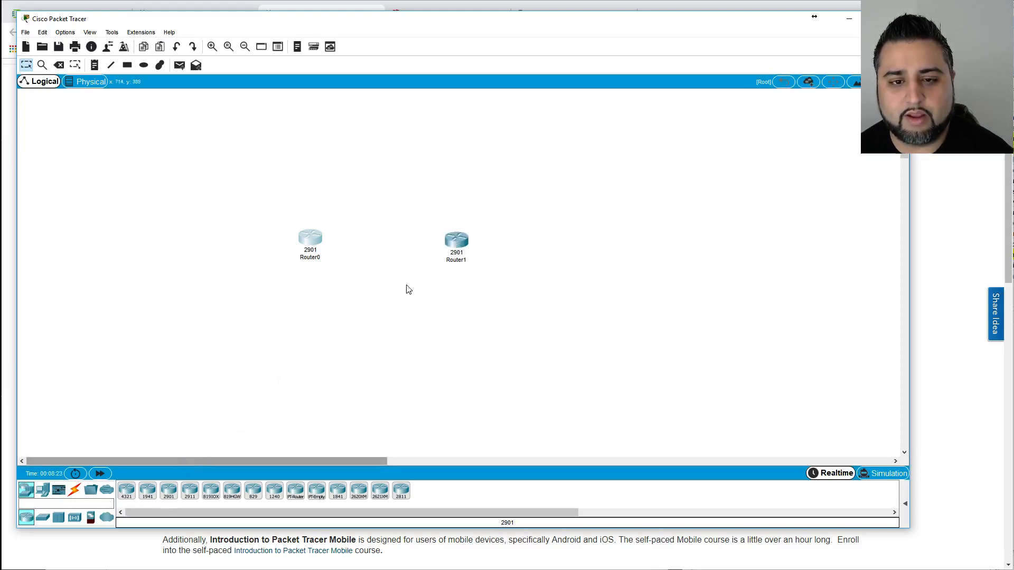
drag(457, 243, 441, 238)
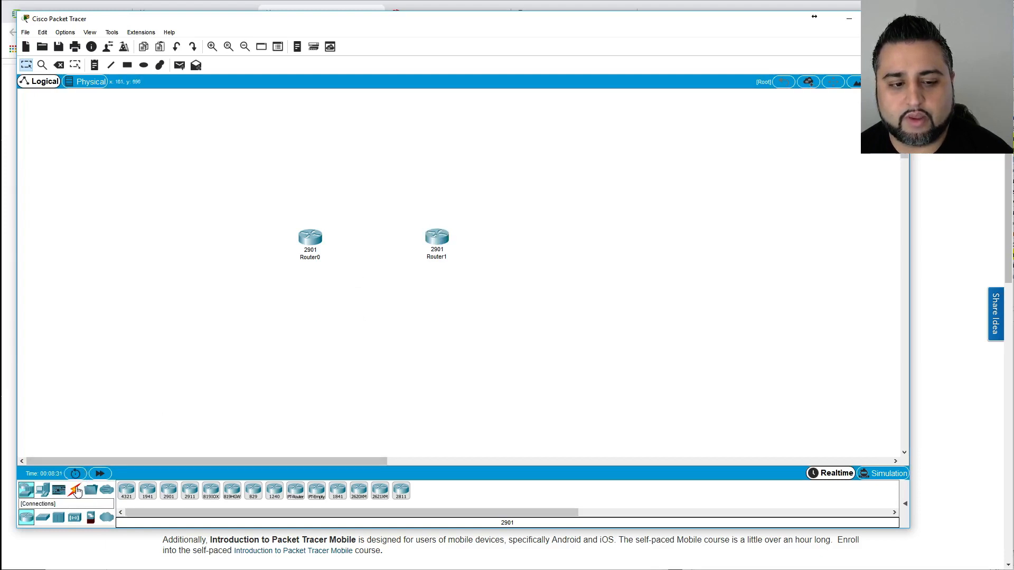
click(43, 492)
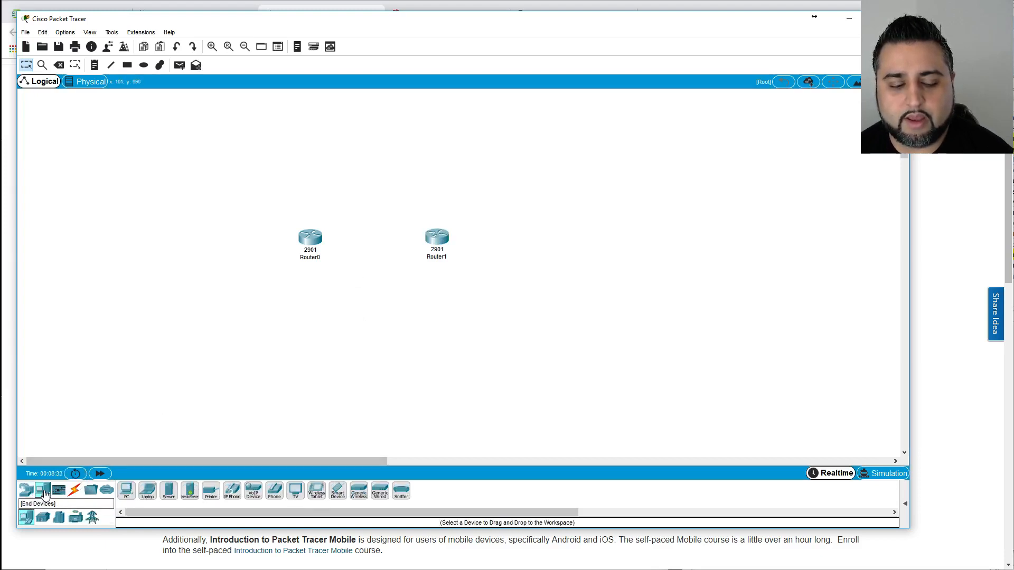
click(26, 490)
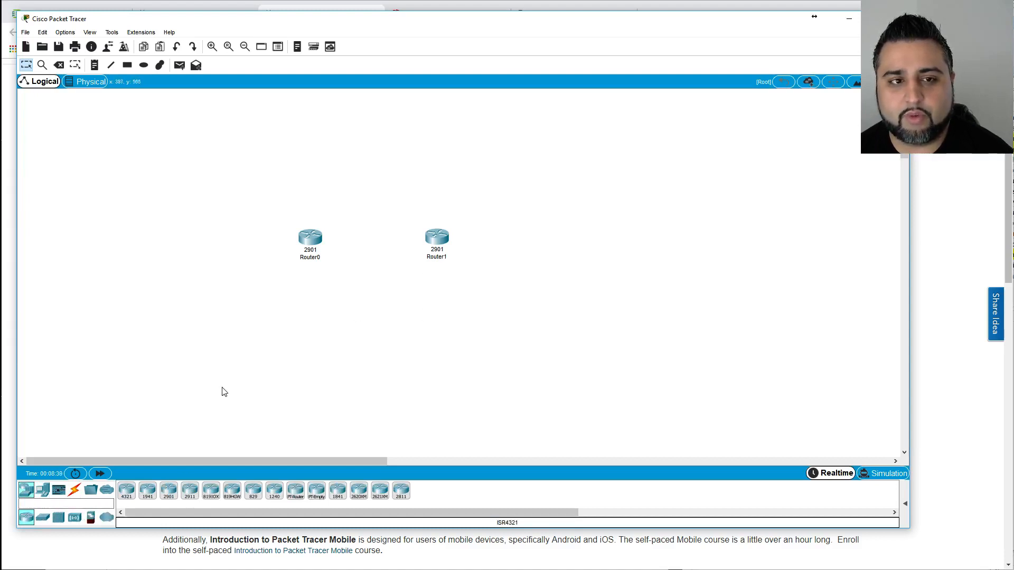
click(75, 491)
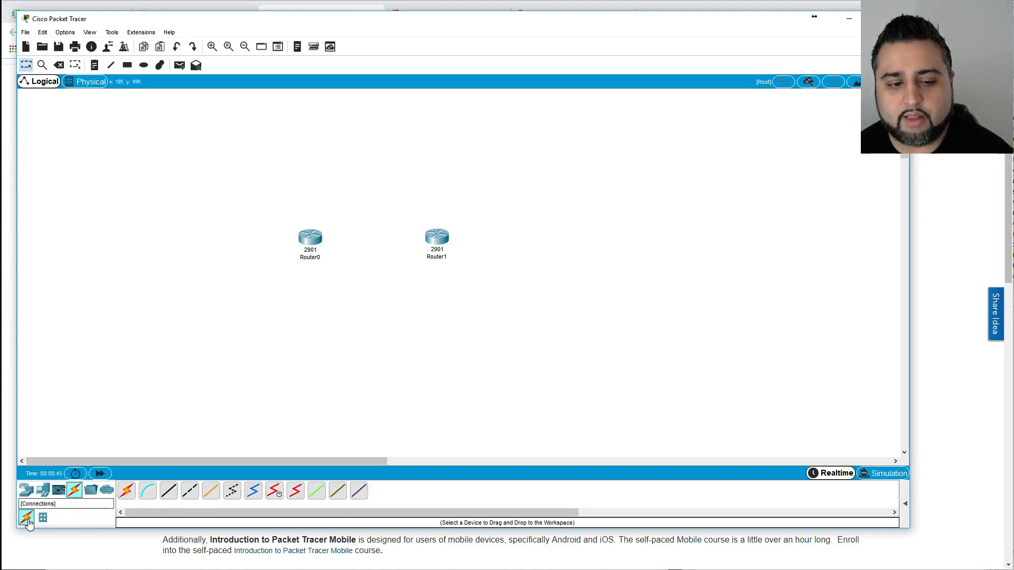
Select the lightning-bolt Automatically Choose Connection Type cable, ready to draw a link.
click(127, 498)
click(126, 499)
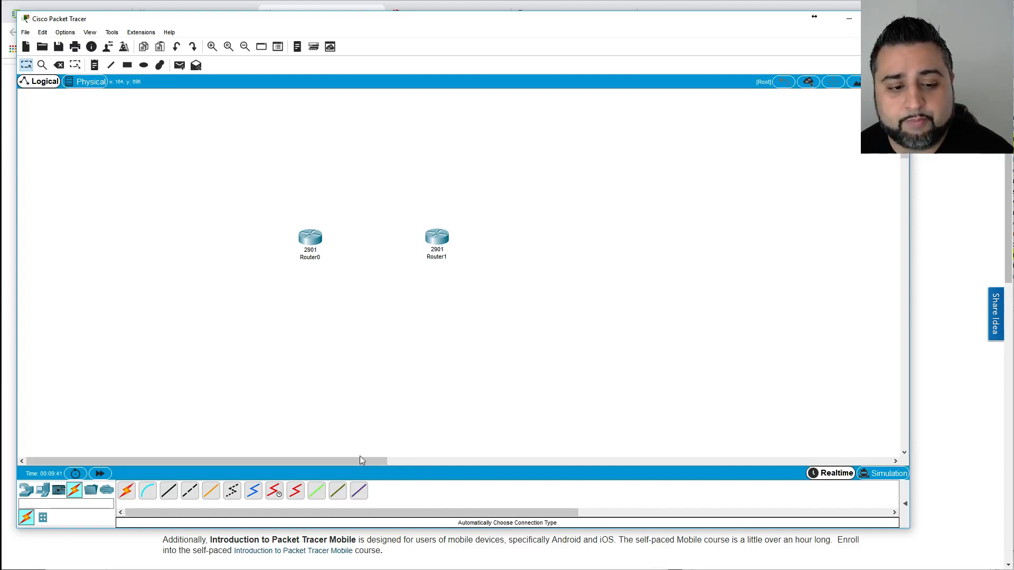
click(129, 494)
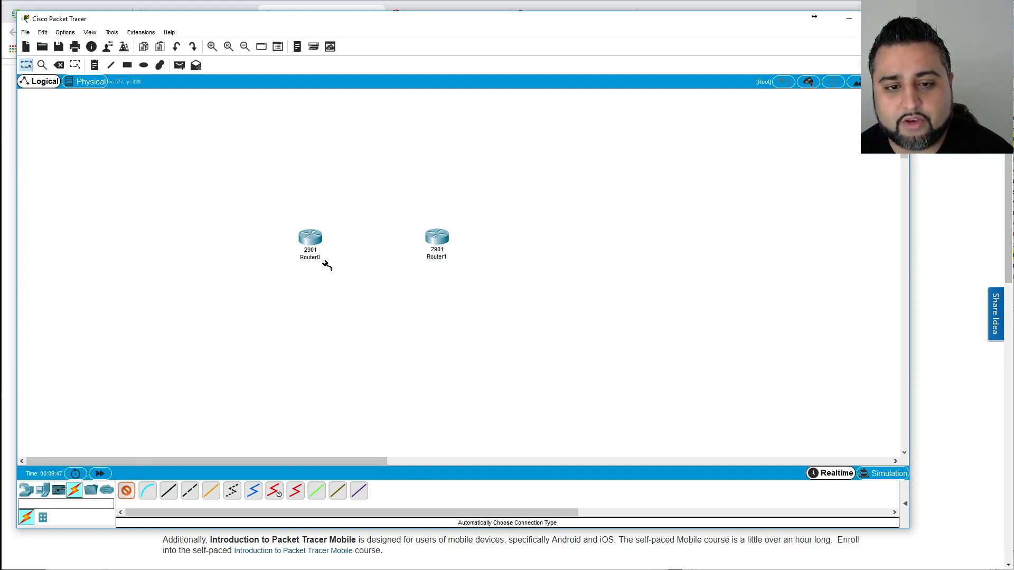
click(126, 491)
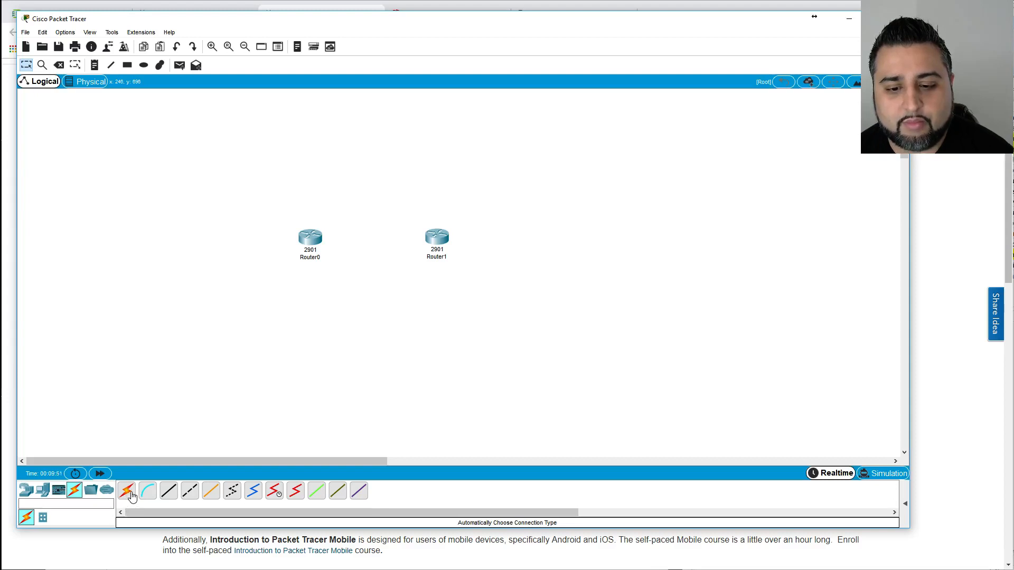
click(127, 493)
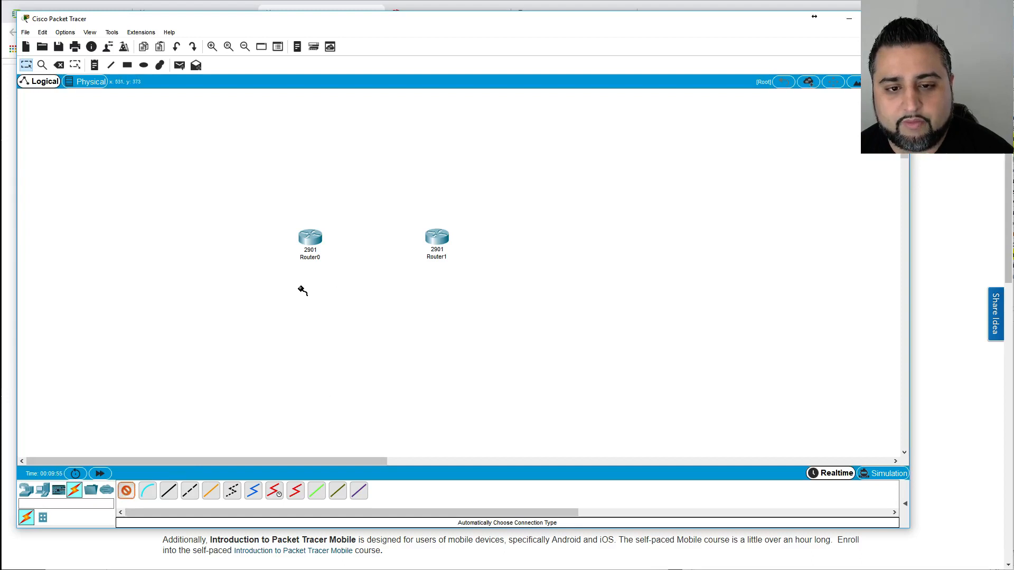
Cable Router0's FastEthernet0/1/0 to Router1 after clearing a connection error and a failed first link.
click(321, 242)
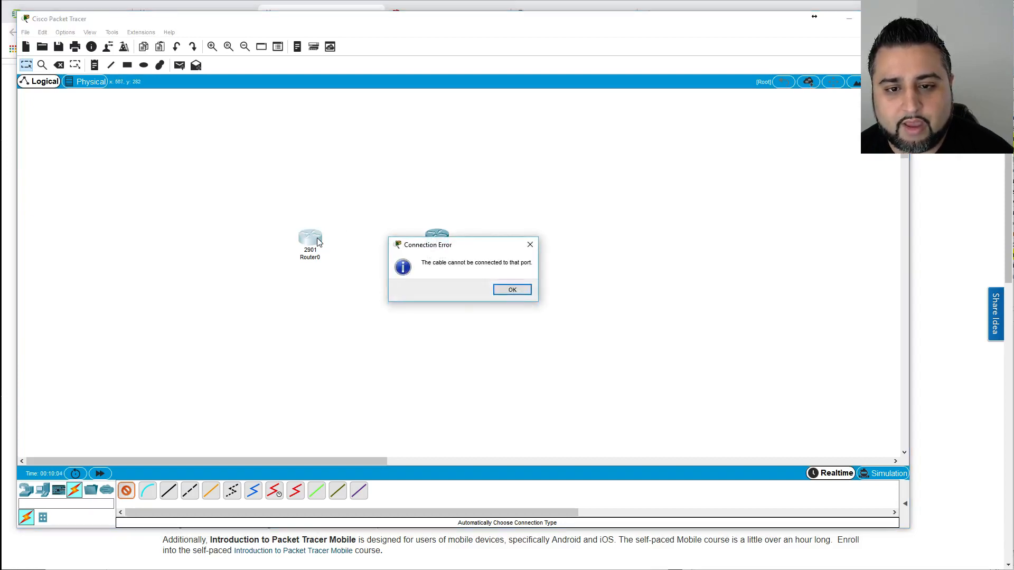
click(512, 290)
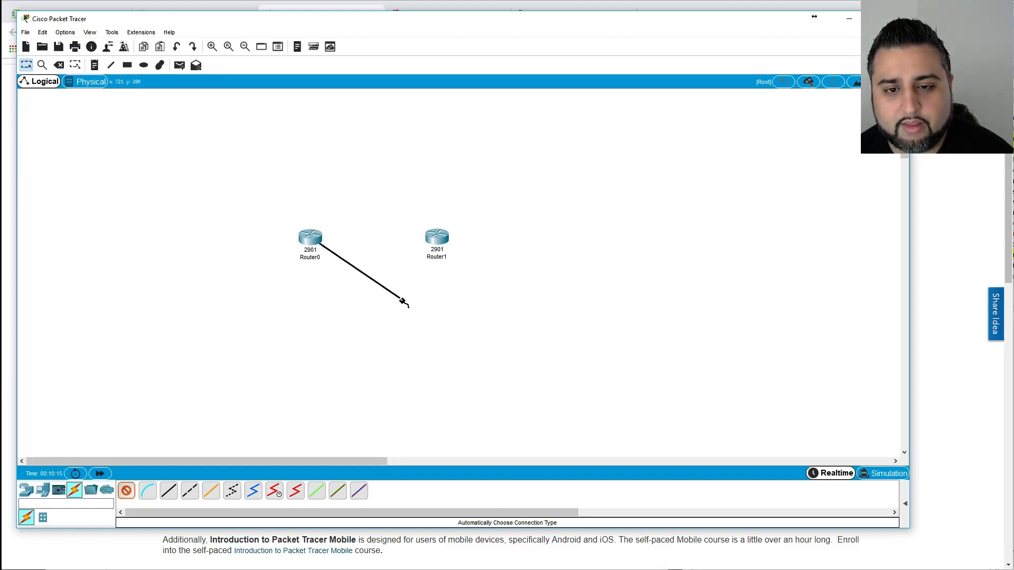
click(437, 239)
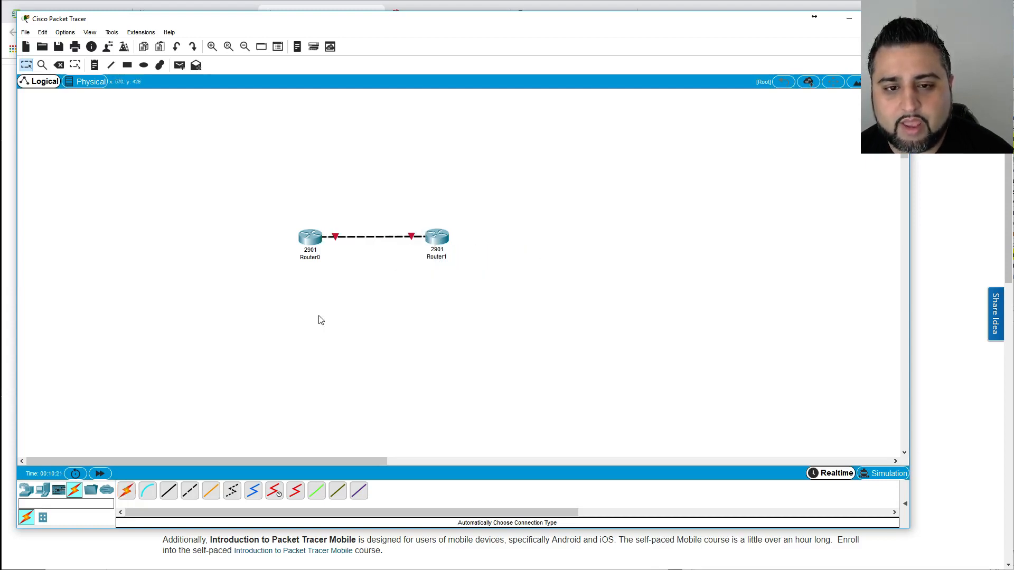
click(337, 237)
click(314, 240)
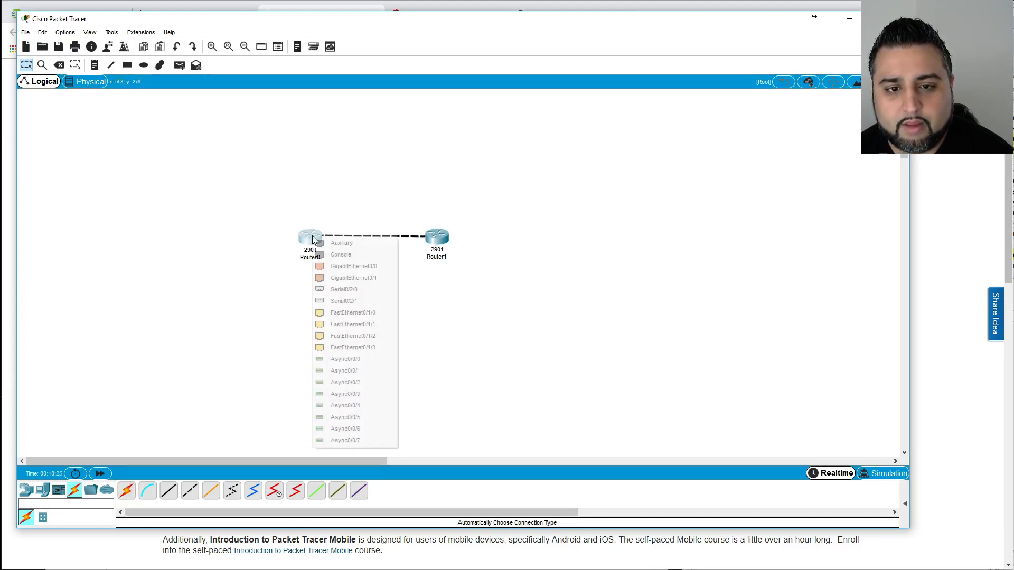
click(355, 314)
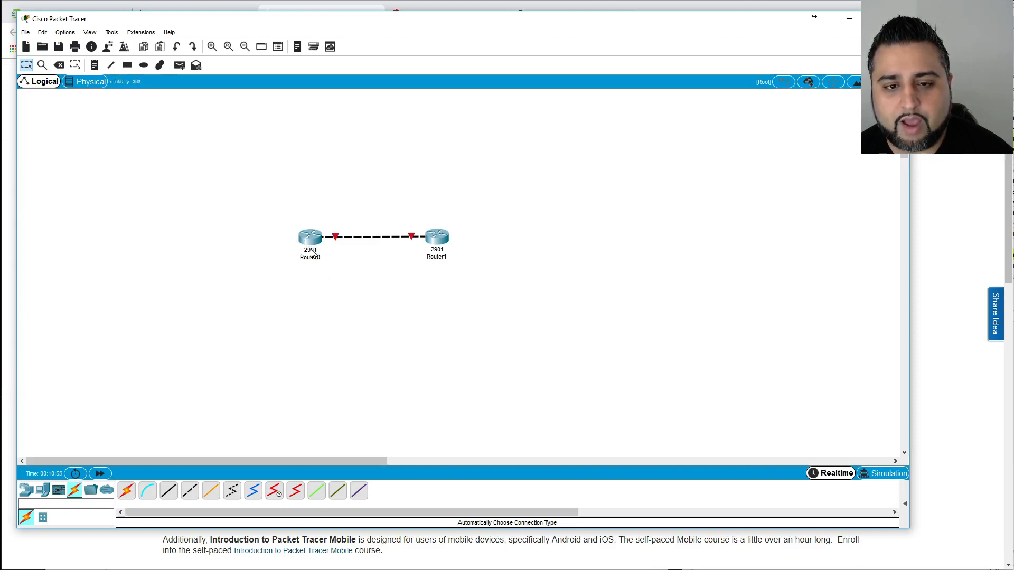
Add a 2960 switch, Switch0, and place it left of the routers.
click(27, 490)
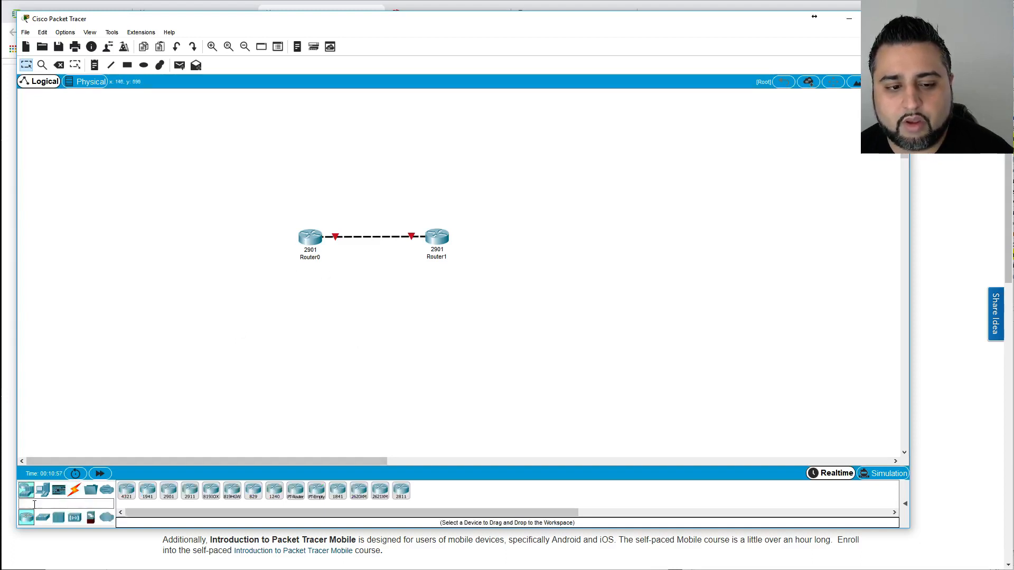
click(43, 519)
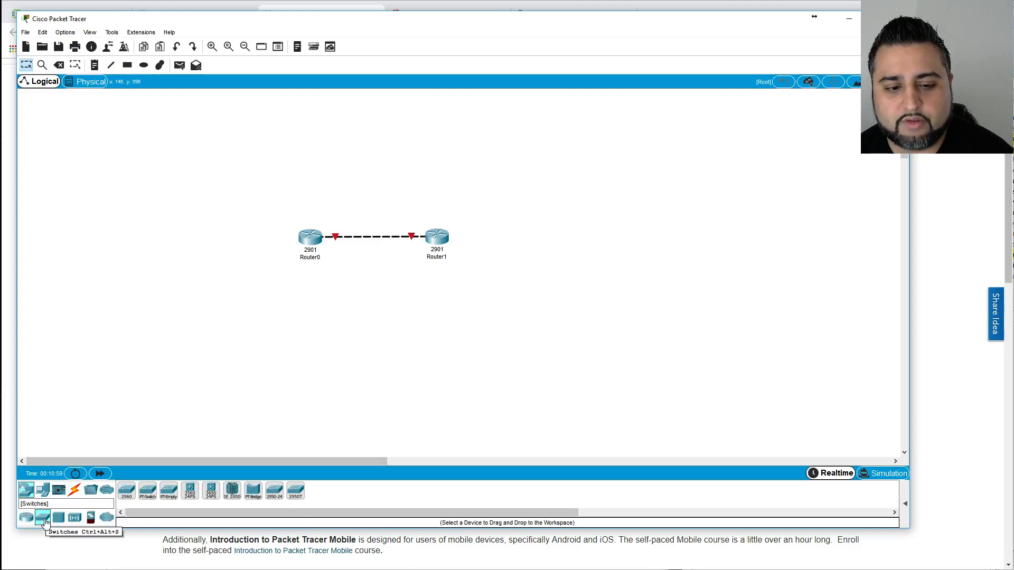
click(127, 495)
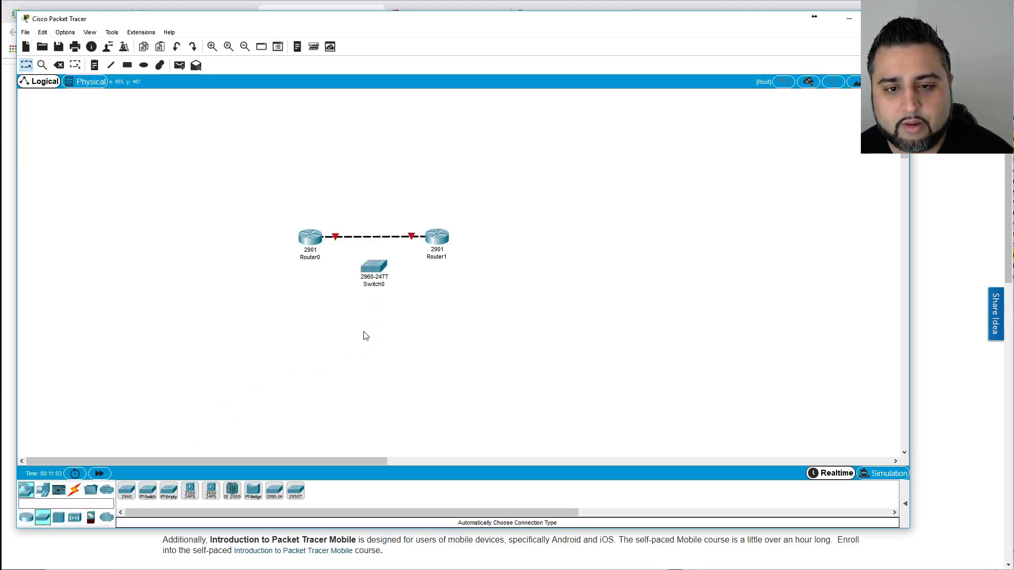
drag(376, 267, 243, 269)
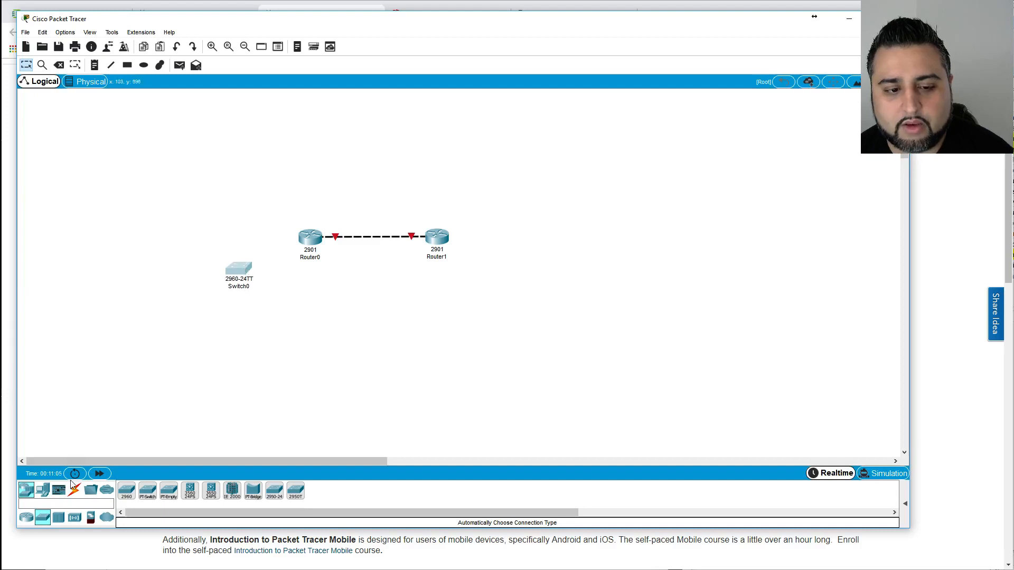
Cable Switch0 to Router0 with an automatically chosen cable, dismissing the connection error.
click(74, 490)
click(126, 490)
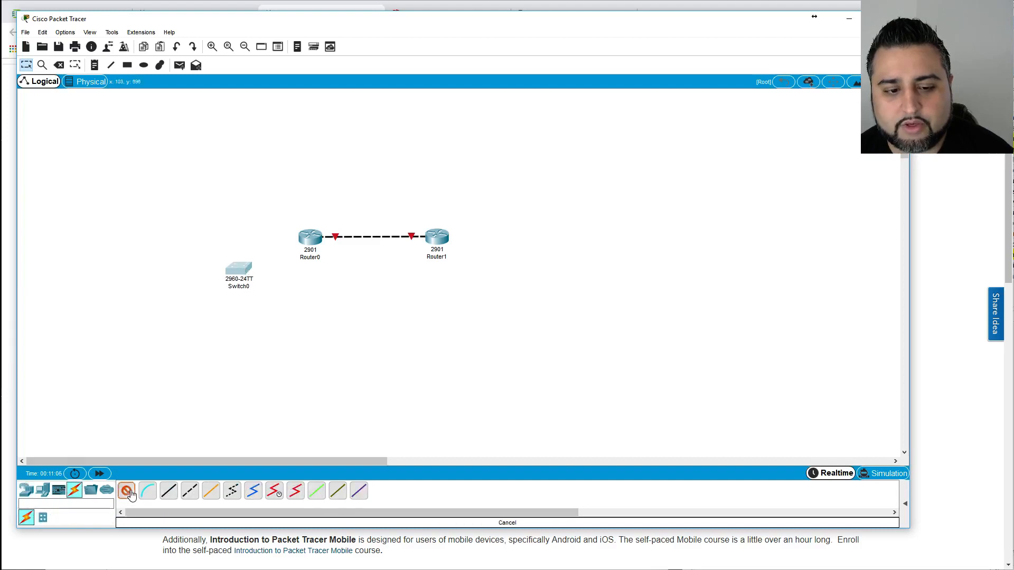
click(242, 274)
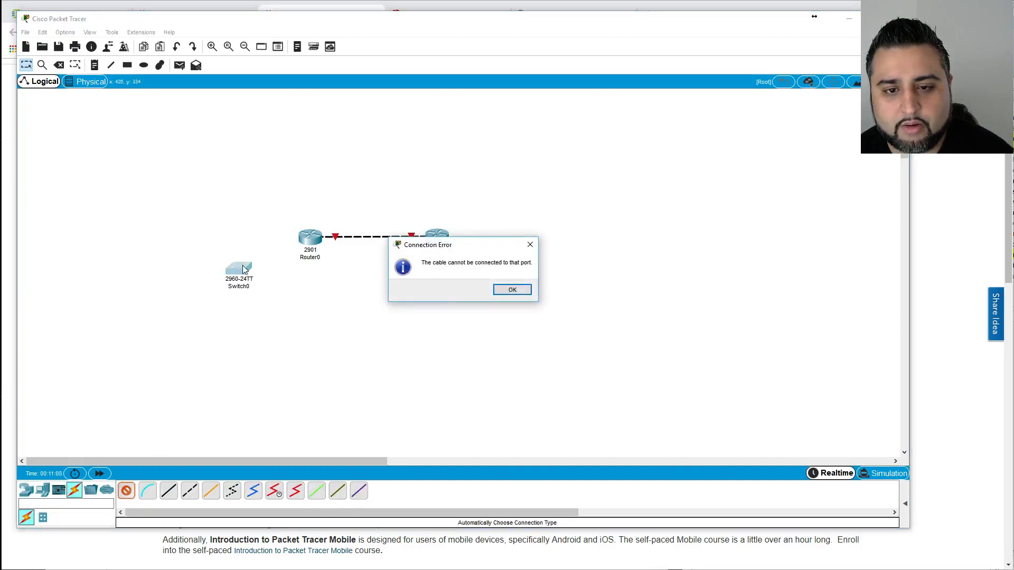
click(507, 290)
click(310, 240)
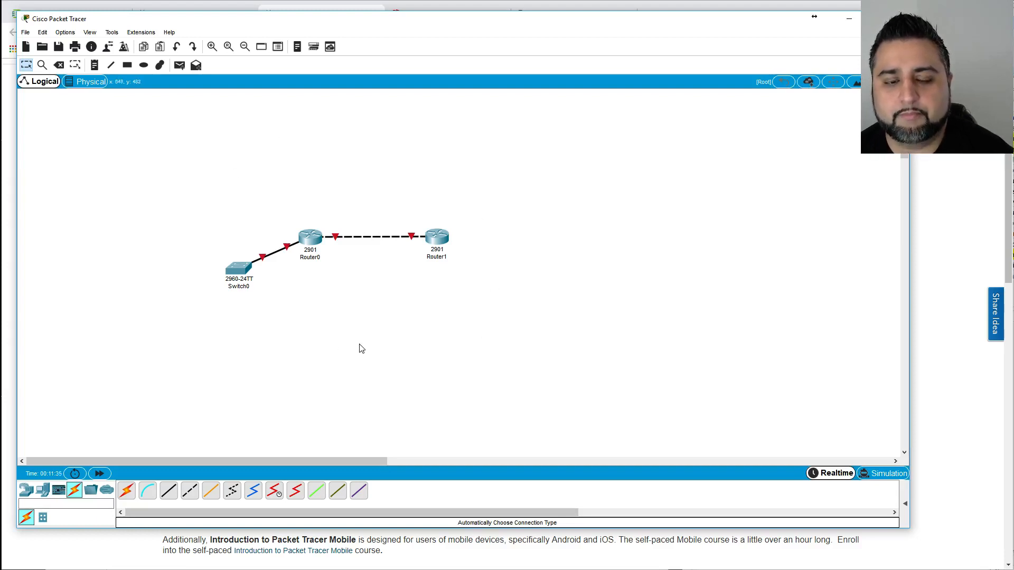
Add a laptop, an analog phone right of Router1, and a printer below the phone.
click(43, 491)
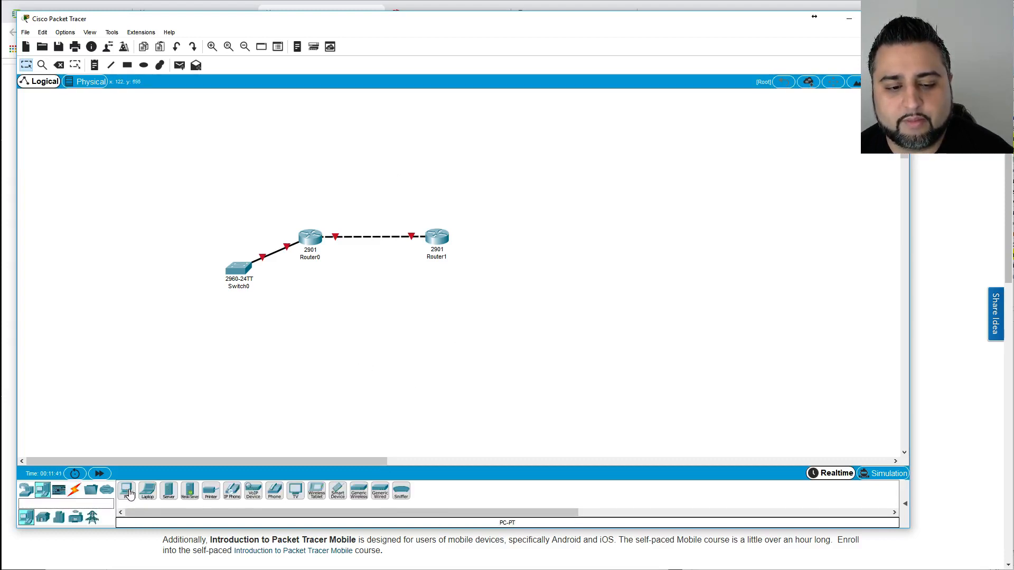
click(146, 496)
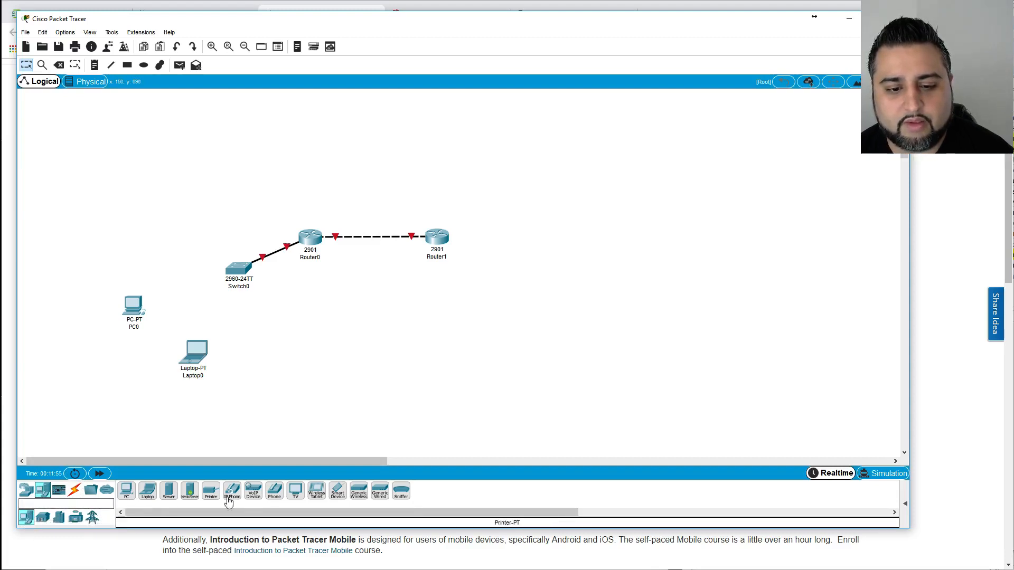
drag(274, 494, 144, 355)
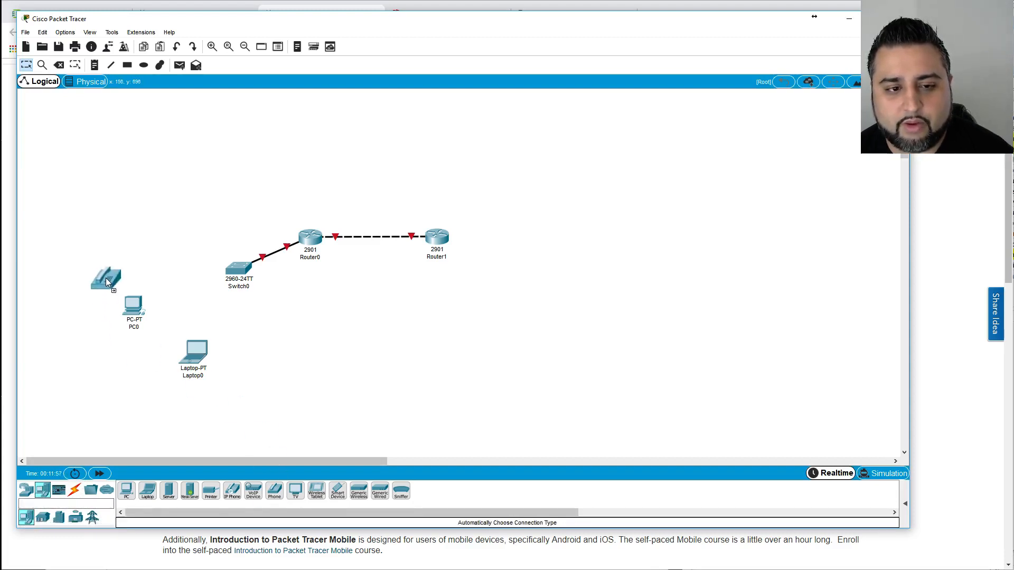
drag(118, 240, 574, 272)
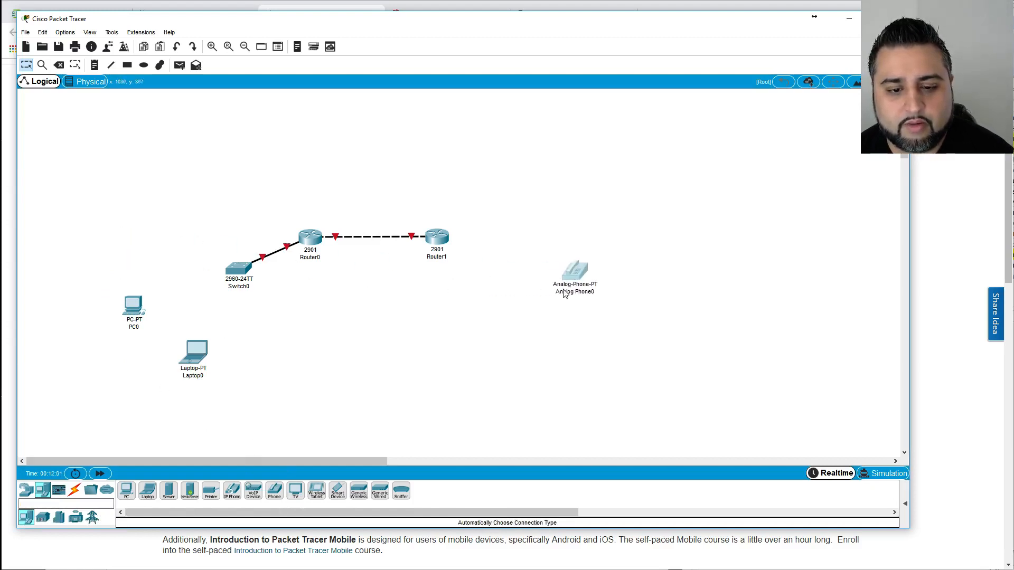
drag(210, 492, 533, 348)
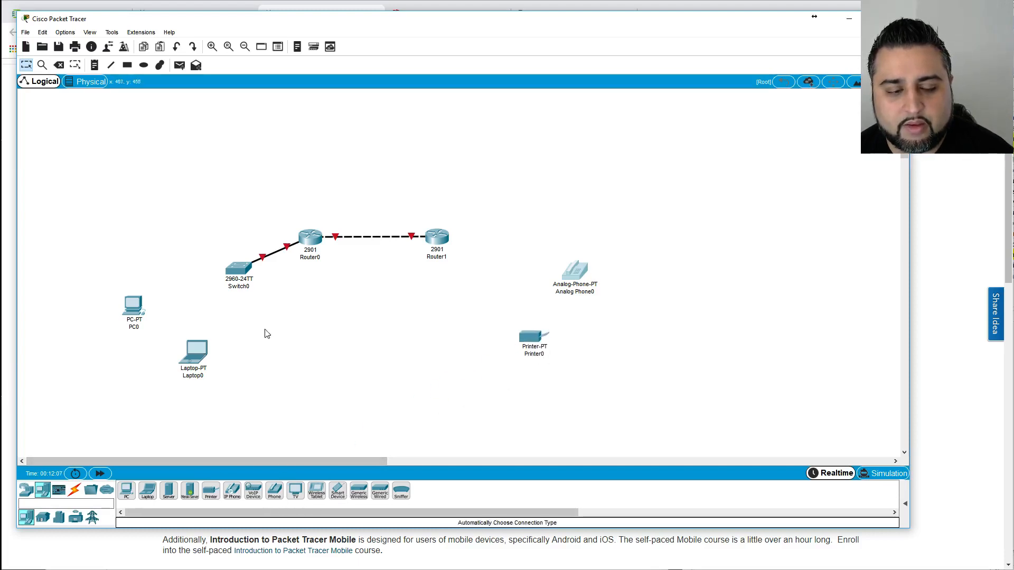
Cable PC0 and Laptop0 to Switch0 using automatic cables.
click(74, 490)
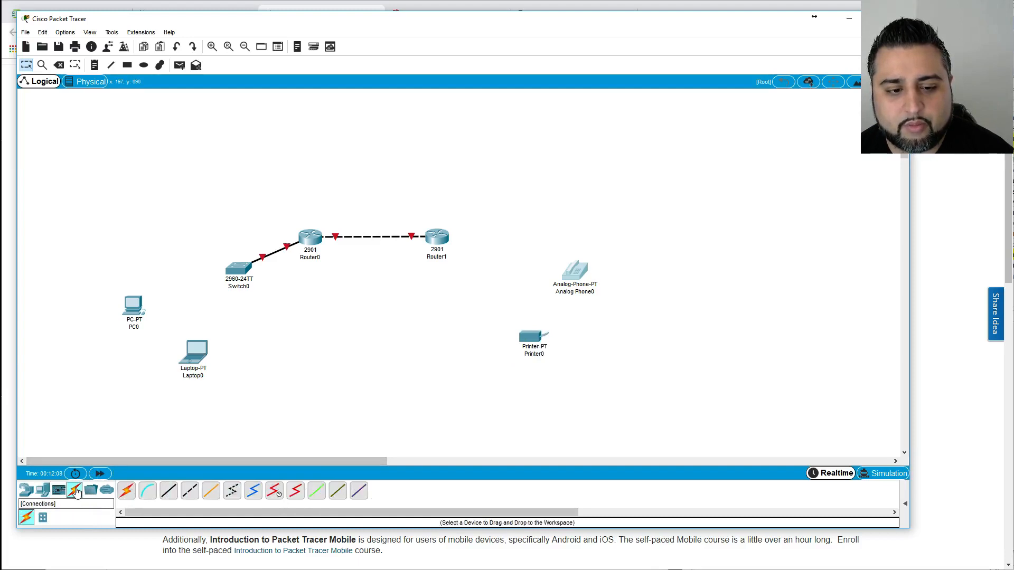
click(127, 491)
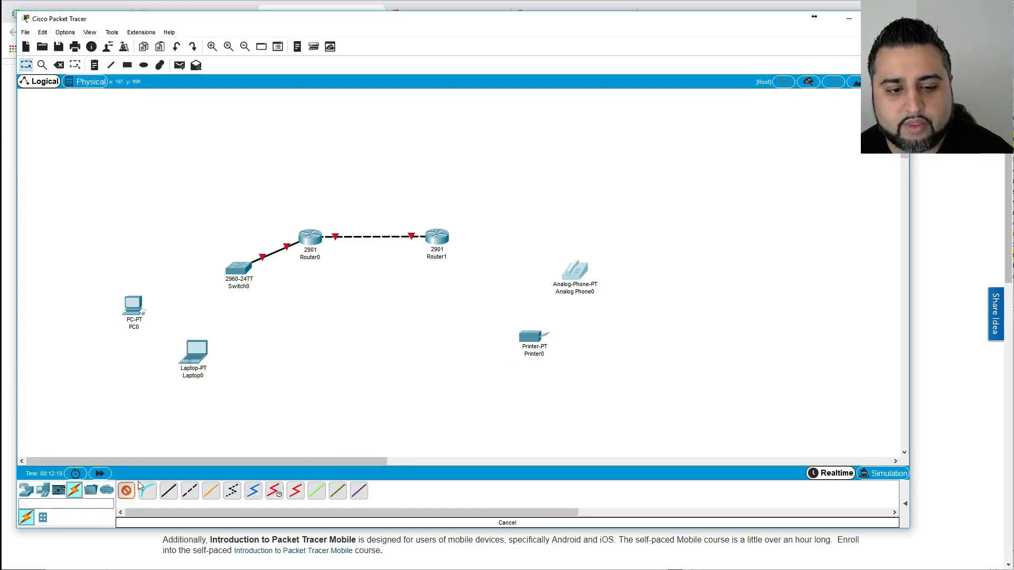
click(135, 309)
click(237, 269)
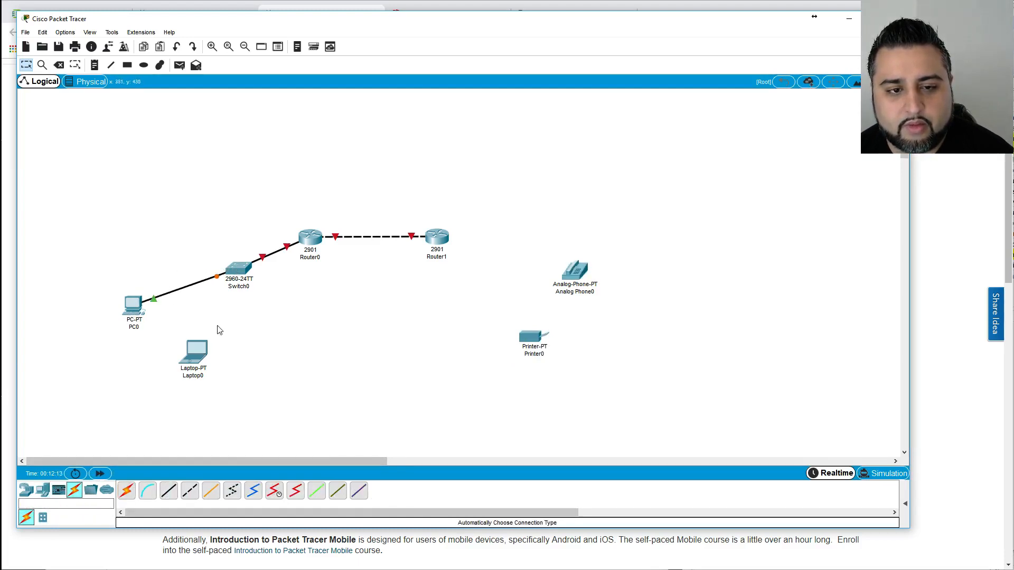
click(127, 491)
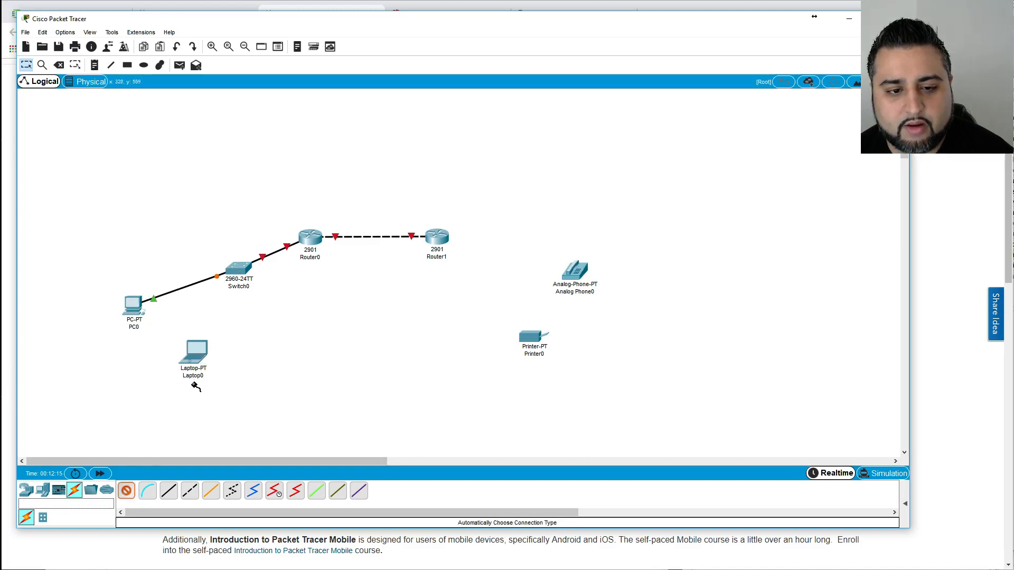
click(195, 352)
click(239, 280)
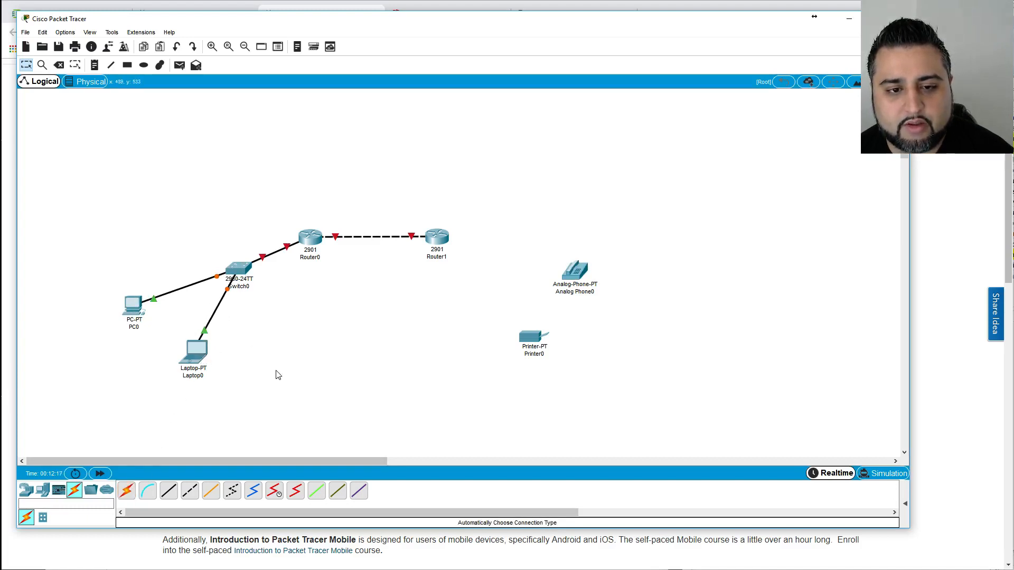
Cable Router1 to Printer0 with an automatic cable.
click(127, 490)
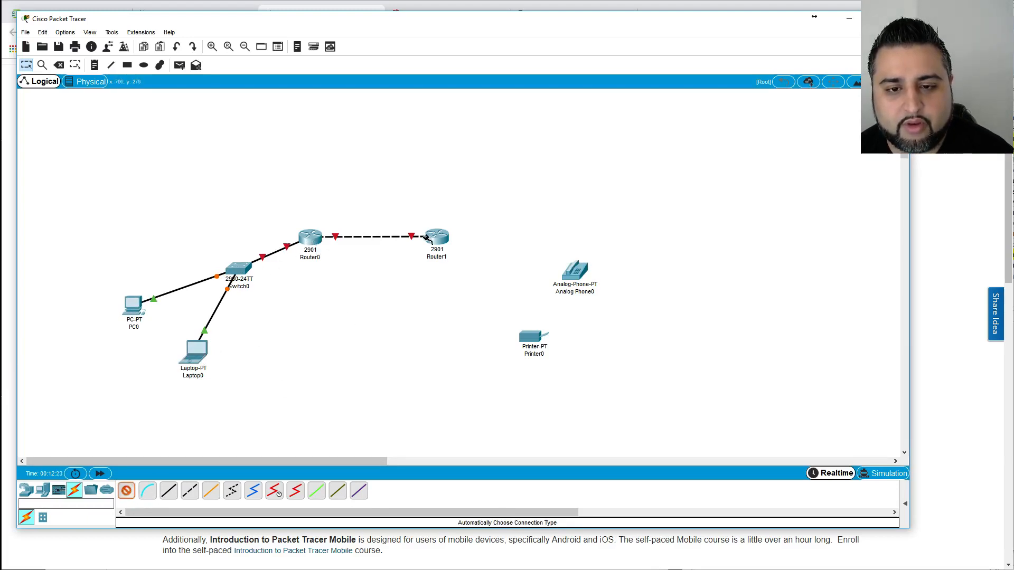
click(445, 242)
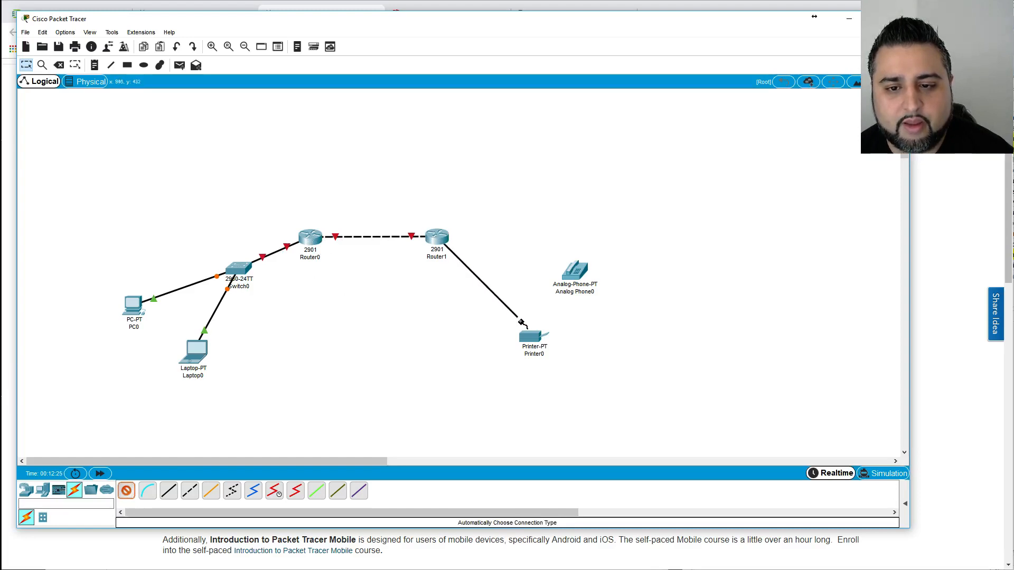
click(532, 337)
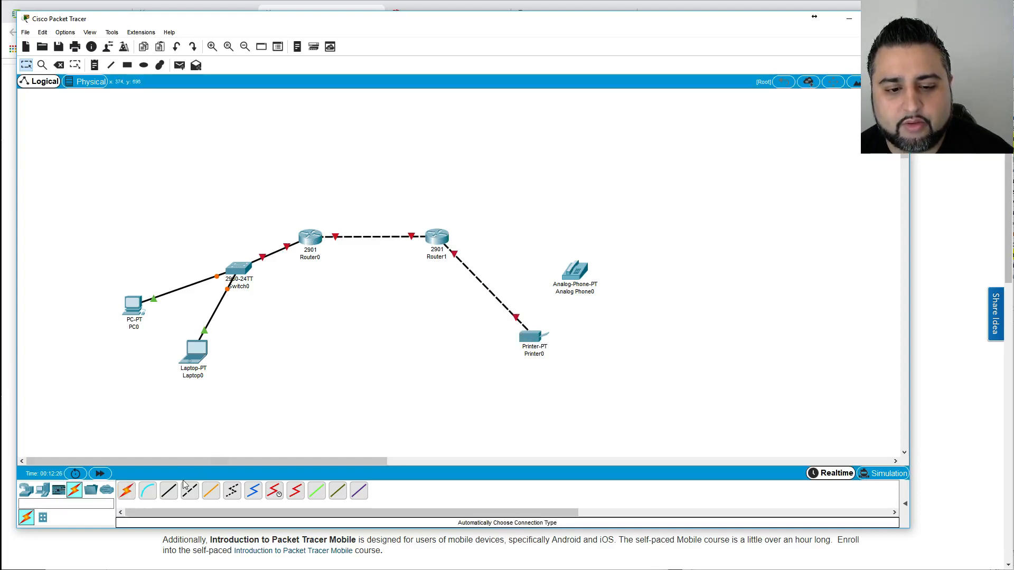
click(133, 494)
Try cabling Router1 to Analog Phone0, dismiss the errors, and cancel the cable.
click(446, 236)
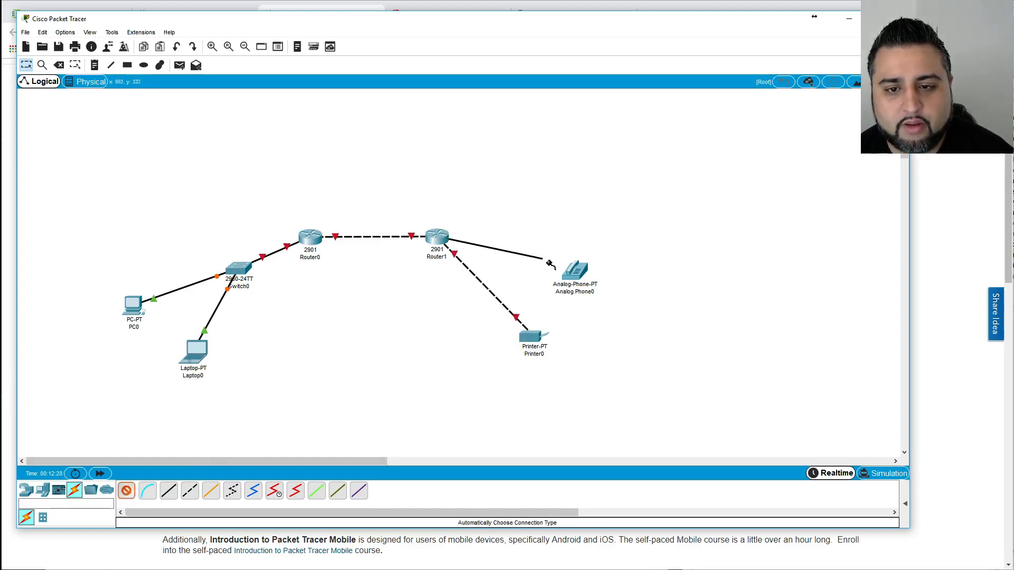
click(575, 270)
click(513, 290)
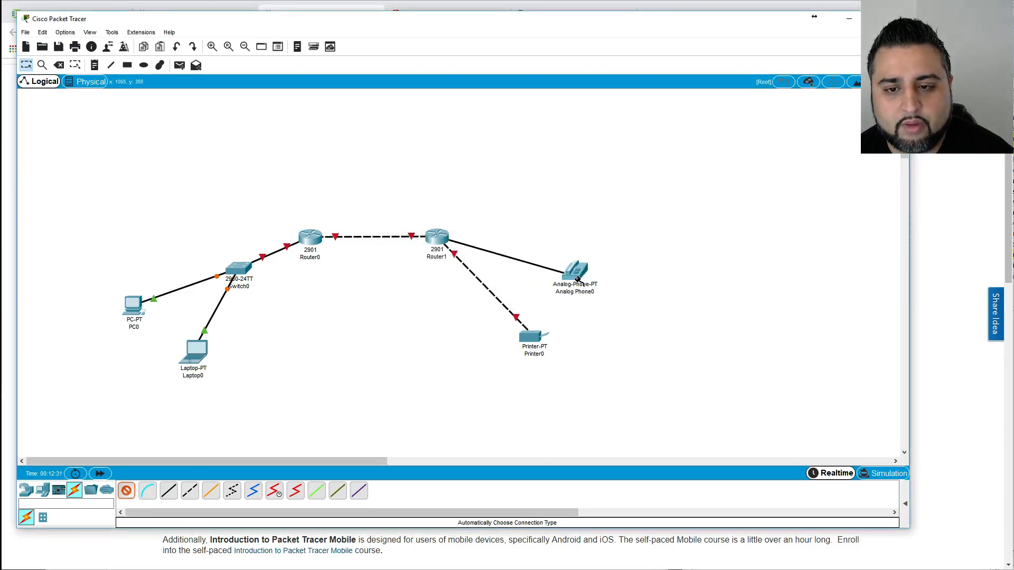
click(523, 295)
click(523, 295)
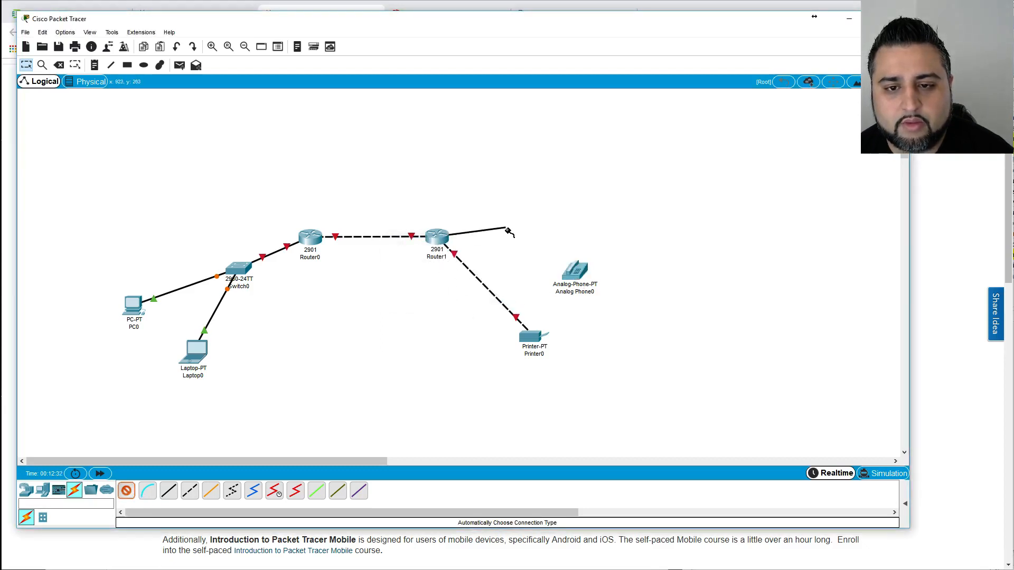
key(Escape)
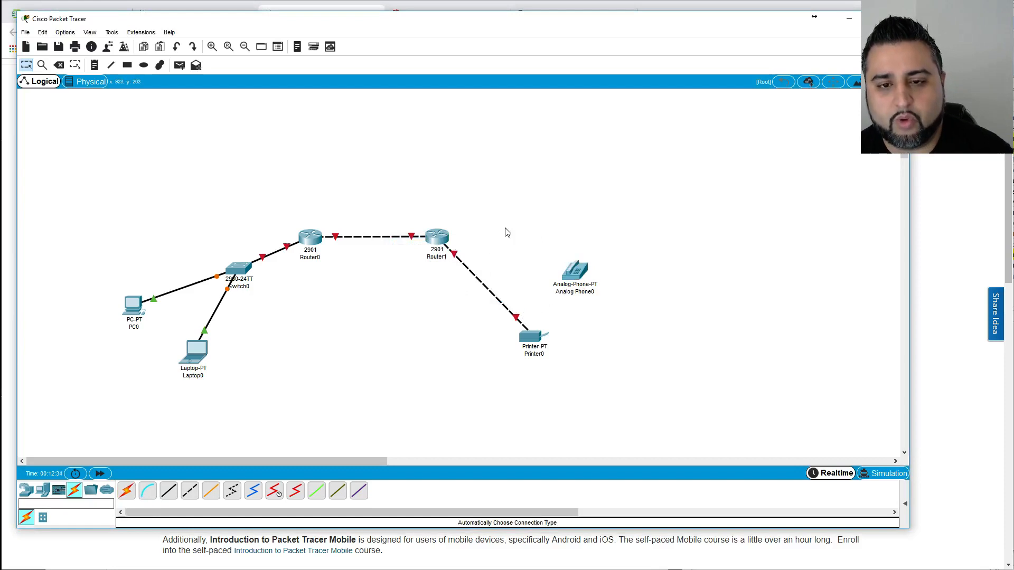
Fit HWIC-4ESW, HWIC-1GE-SFP and HWIC-8A modules into Router1's slots.
click(437, 237)
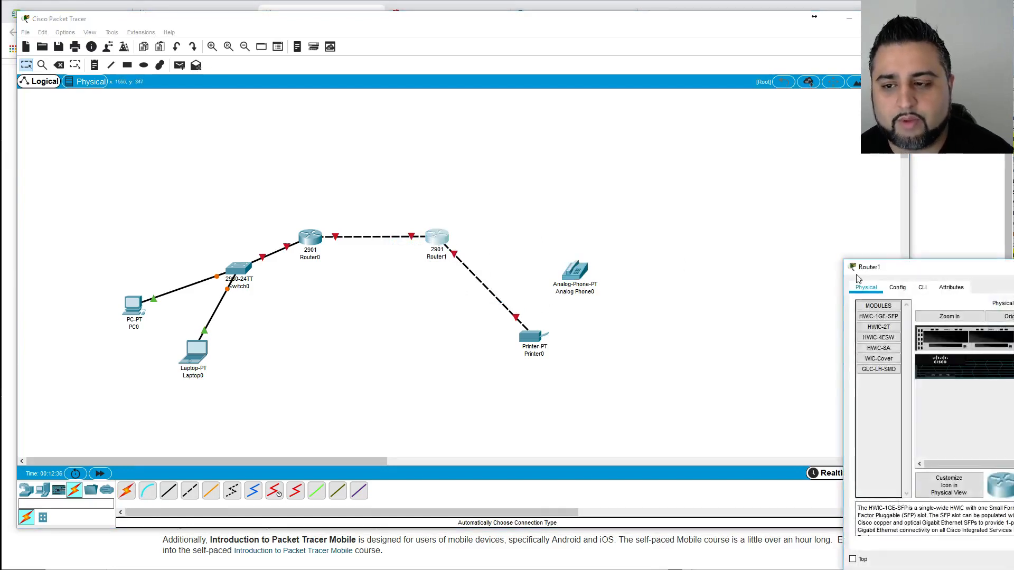
drag(933, 270, 351, 132)
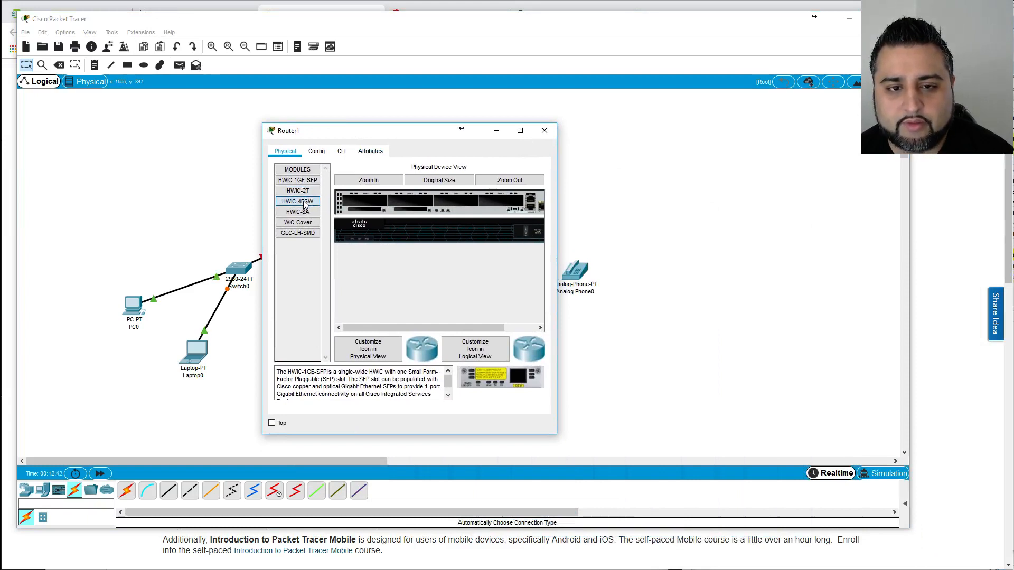
drag(362, 200, 364, 200)
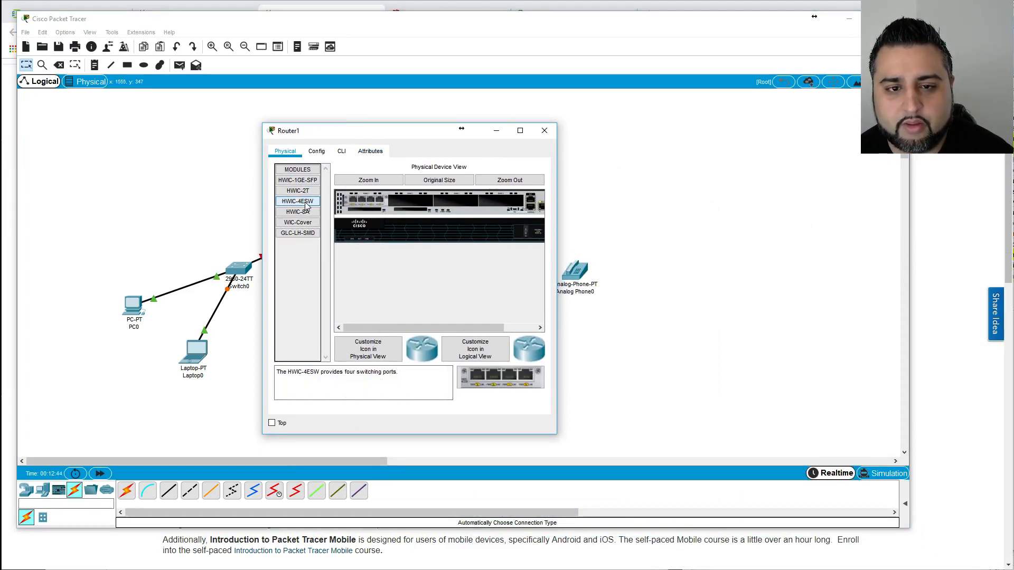
drag(297, 180, 407, 203)
drag(302, 216, 459, 201)
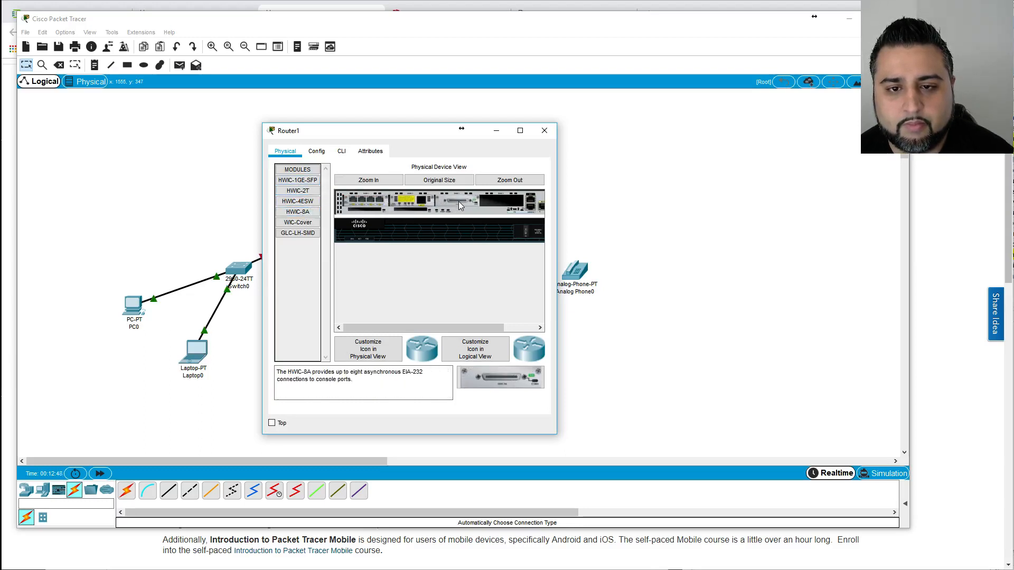
click(544, 130)
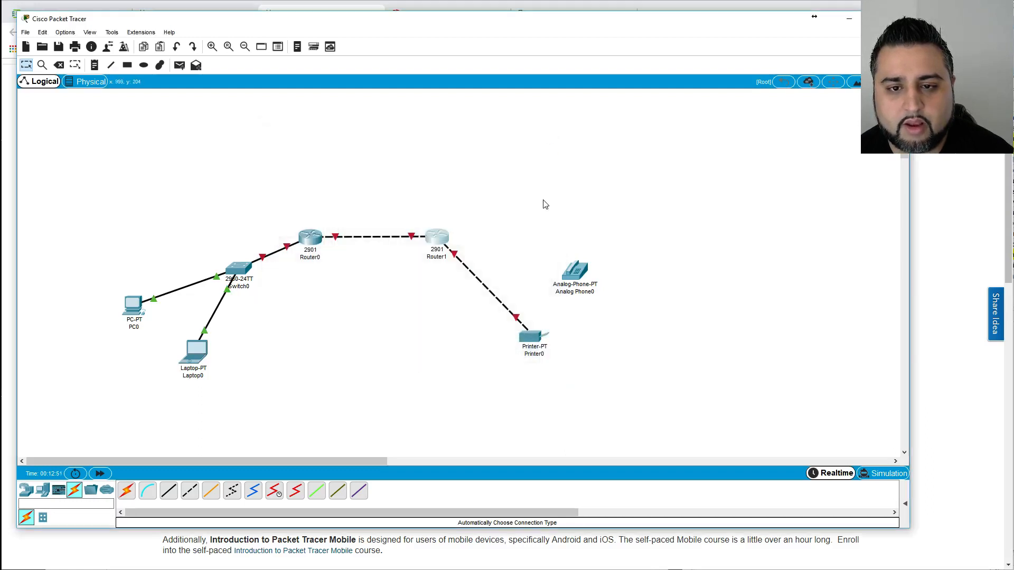
Retry cabling Router1 to Analog Phone0, which still fails, then cancel the cable.
click(127, 491)
click(448, 239)
click(566, 299)
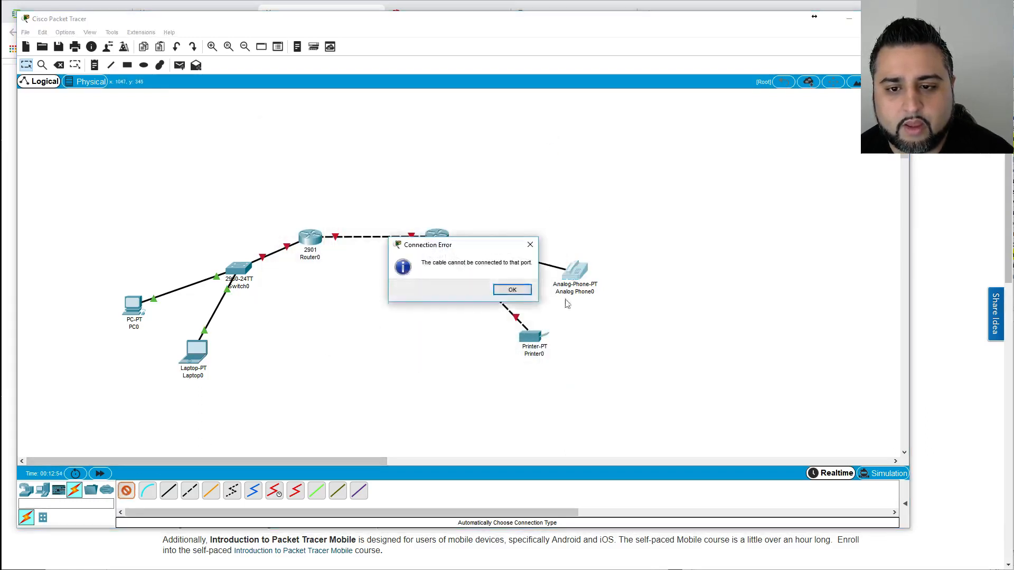
click(516, 290)
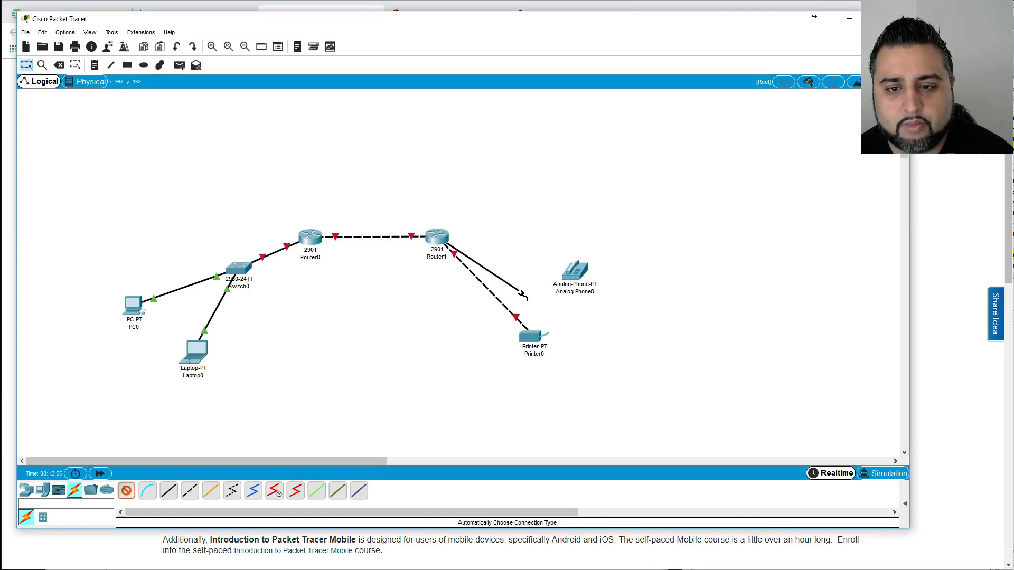
click(577, 272)
click(513, 290)
key(Escape)
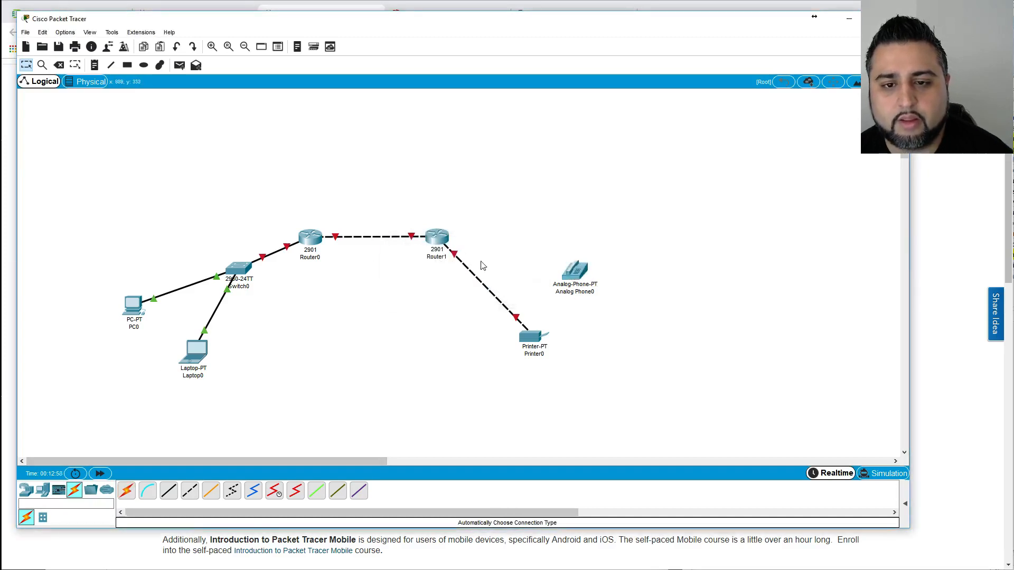
click(437, 239)
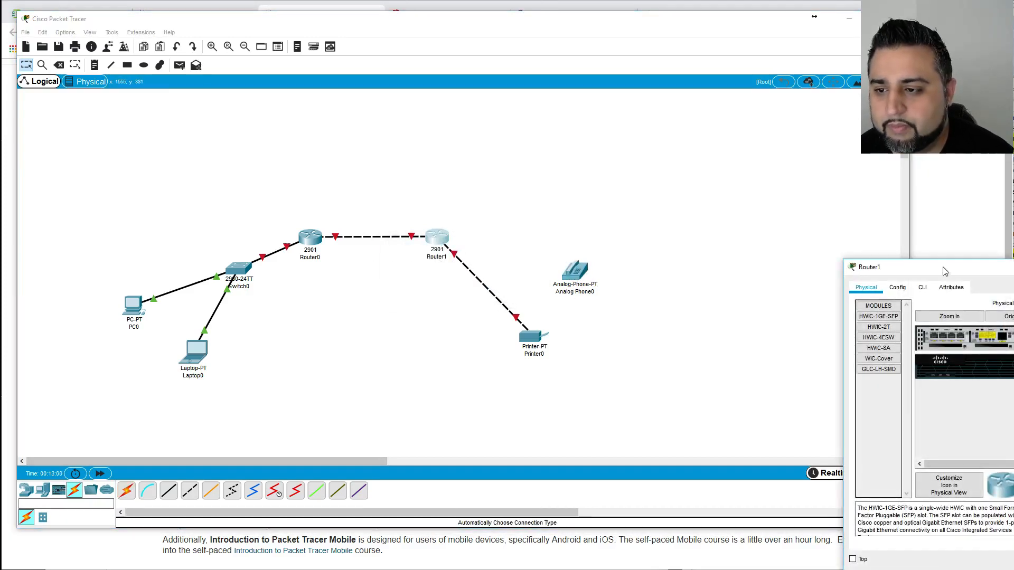
Fit an HWIC-1GE-SFP module into Router1's empty slot, remove the trial HWIC-8A, and close.
drag(944, 260, 571, 185)
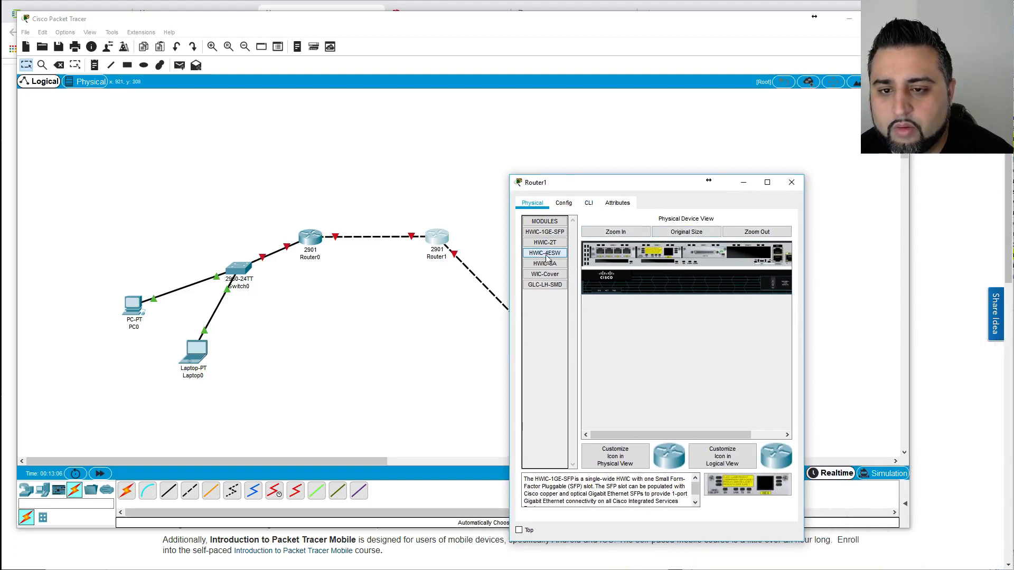
drag(542, 234, 549, 256)
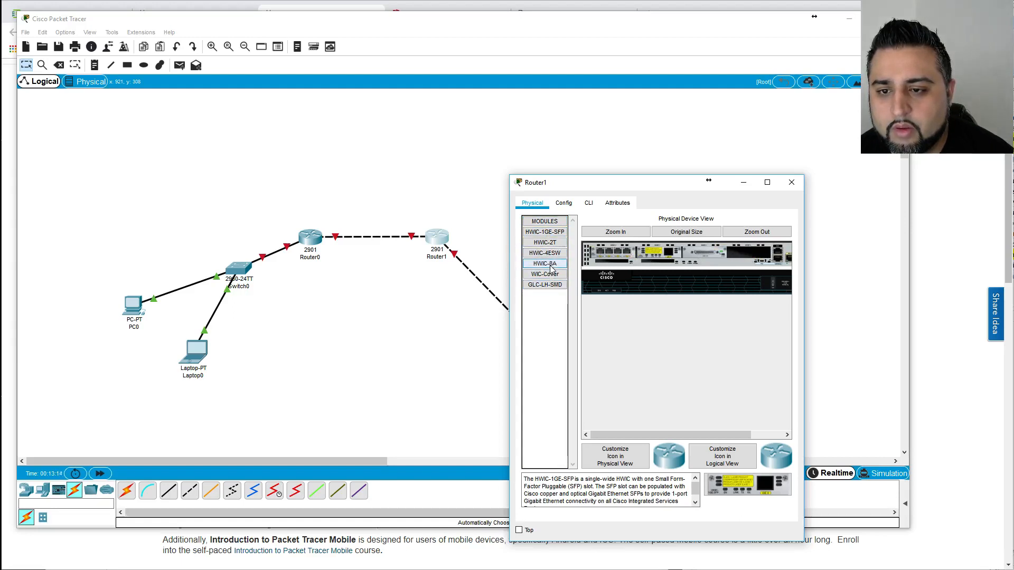
drag(551, 268, 750, 252)
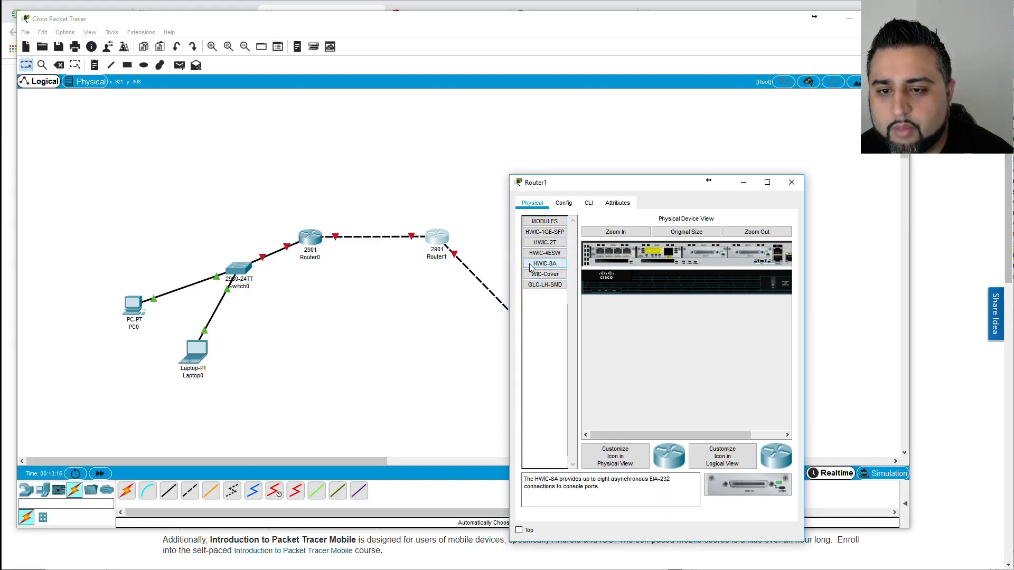
mouse_move(750, 257)
mouse_down()
mouse_move(544, 268)
mouse_move(750, 256)
mouse_up()
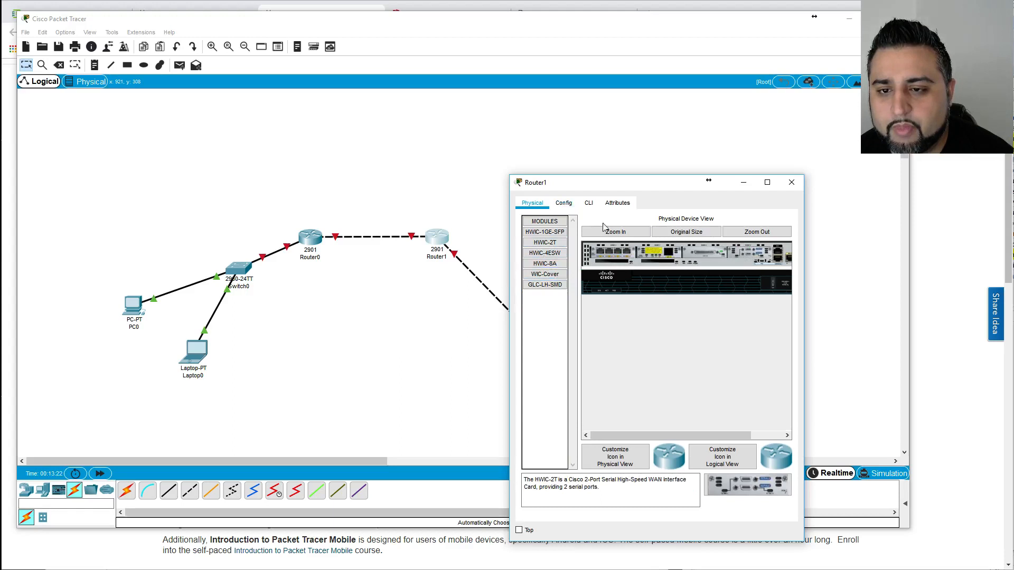
click(791, 183)
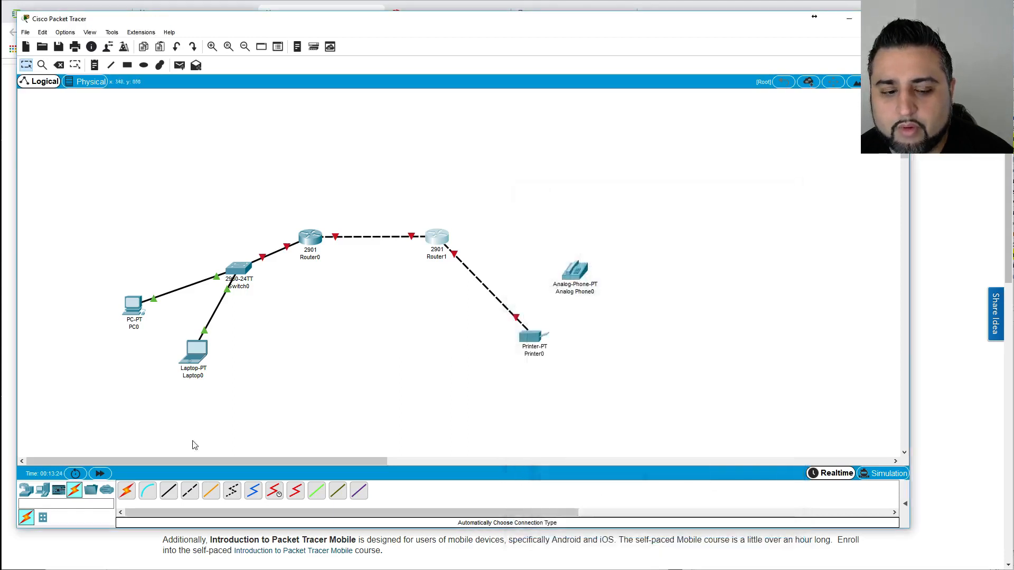
Attempt to cable Analog Phone0 to Router1, dismissing the repeated errors and cancelling.
click(572, 272)
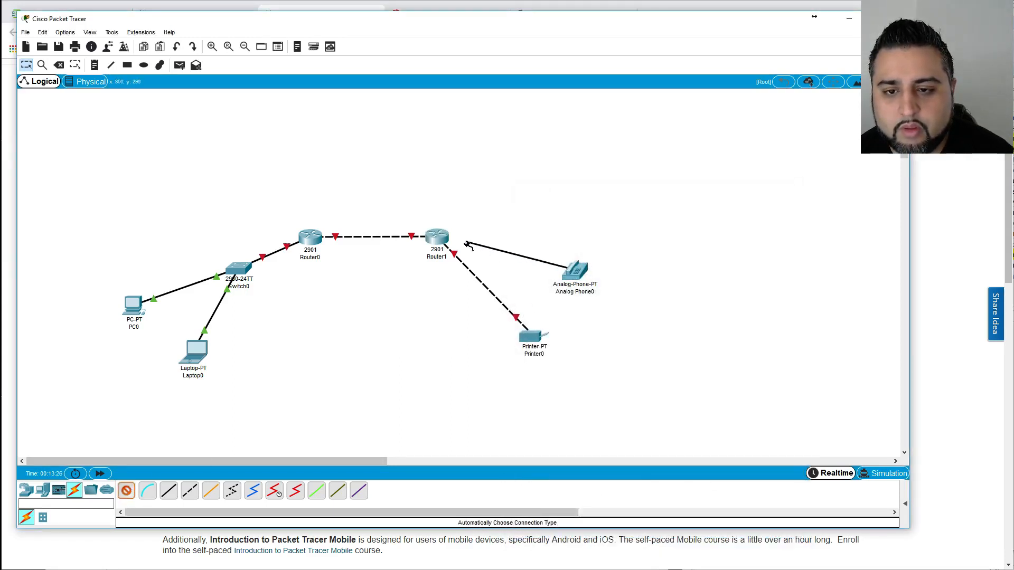
click(438, 237)
click(512, 289)
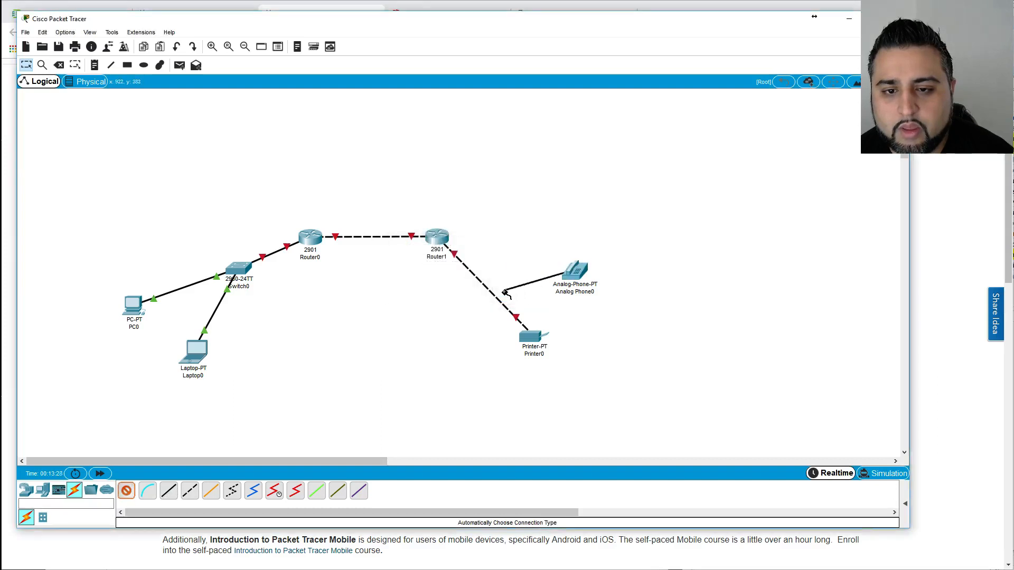
click(436, 239)
click(524, 290)
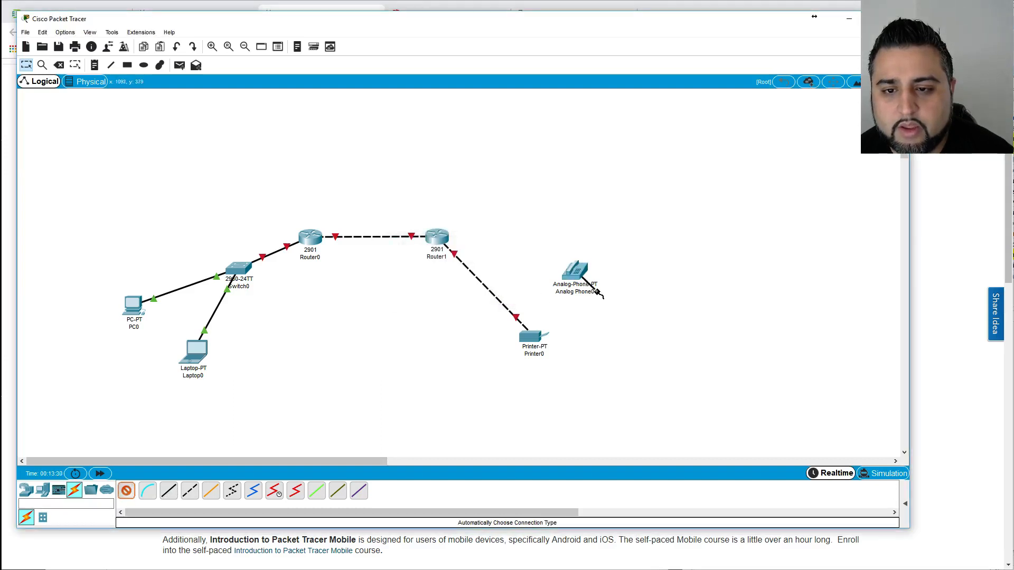
key(Escape)
Check Analog Phone0's details, then select and delete it from the topology.
click(577, 270)
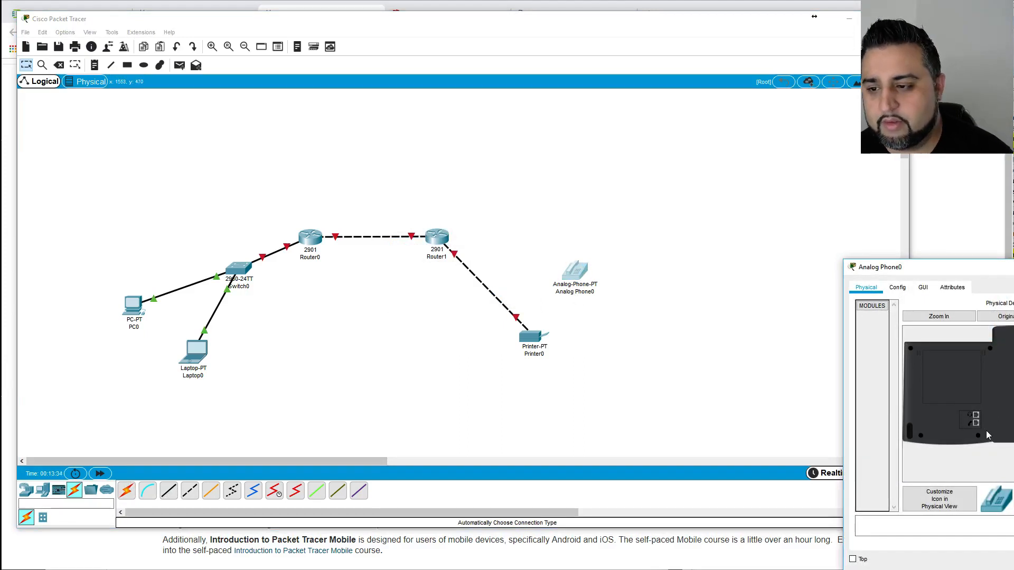
click(1013, 267)
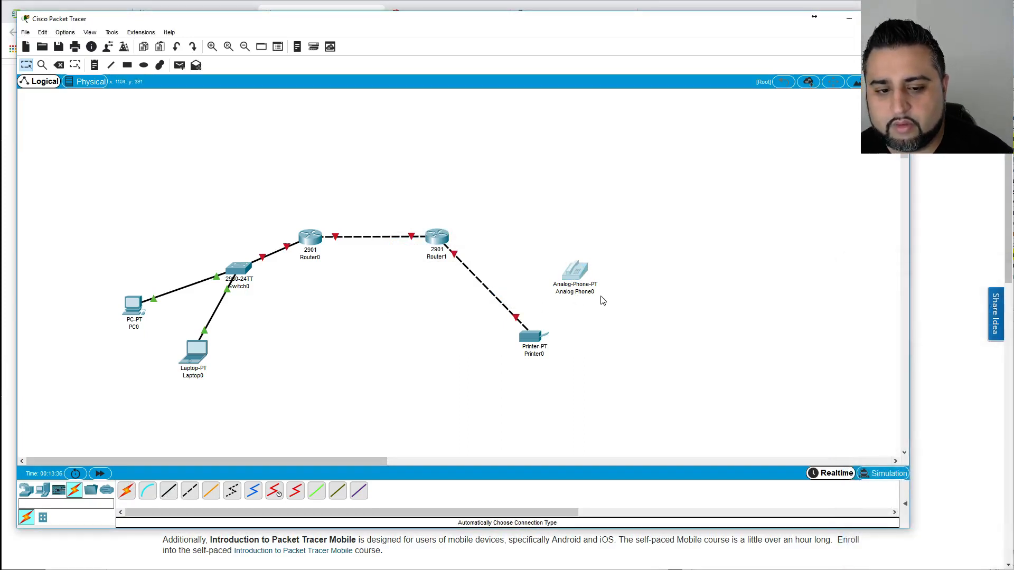
drag(628, 318, 541, 249)
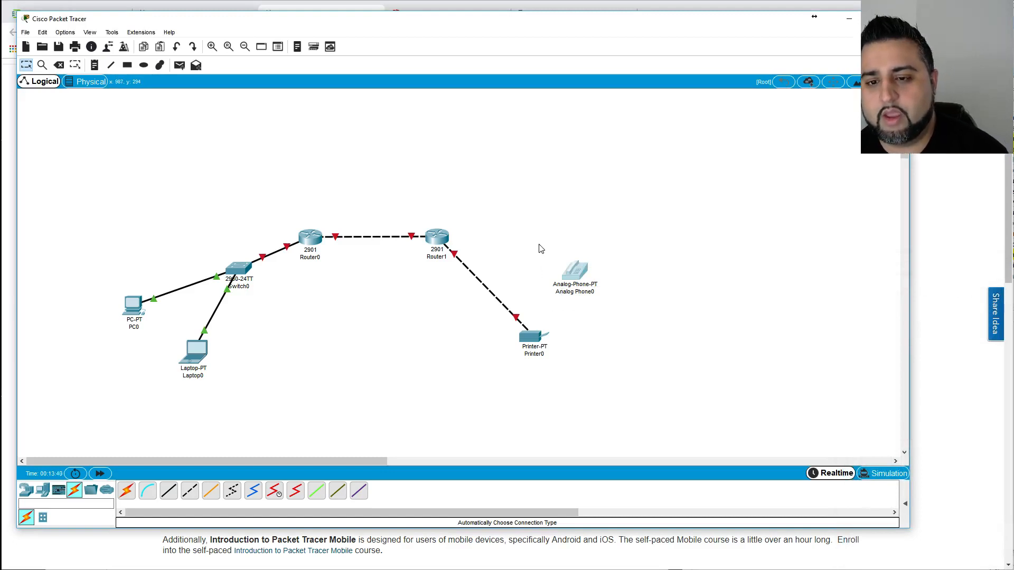
key(Delete)
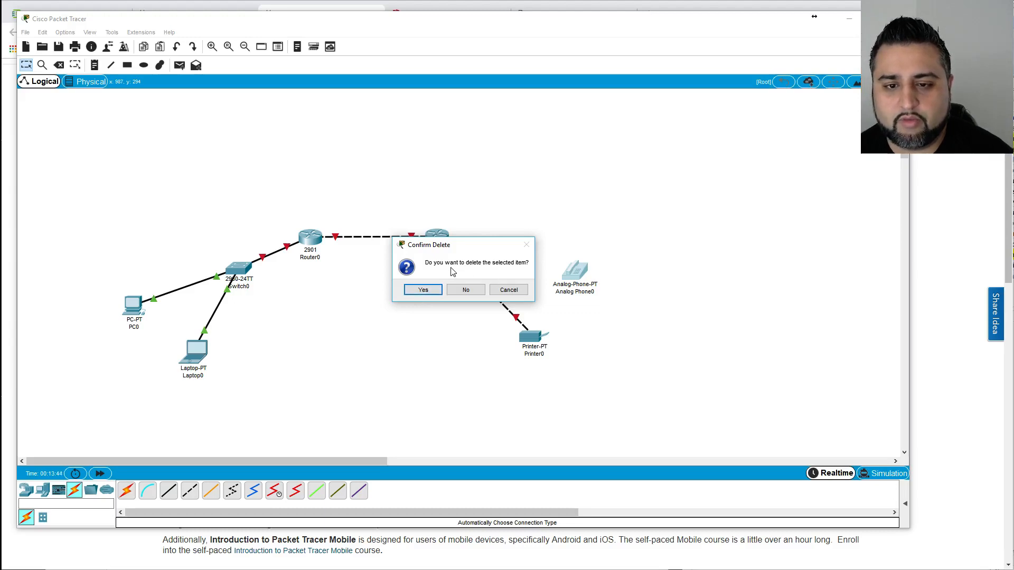
click(424, 290)
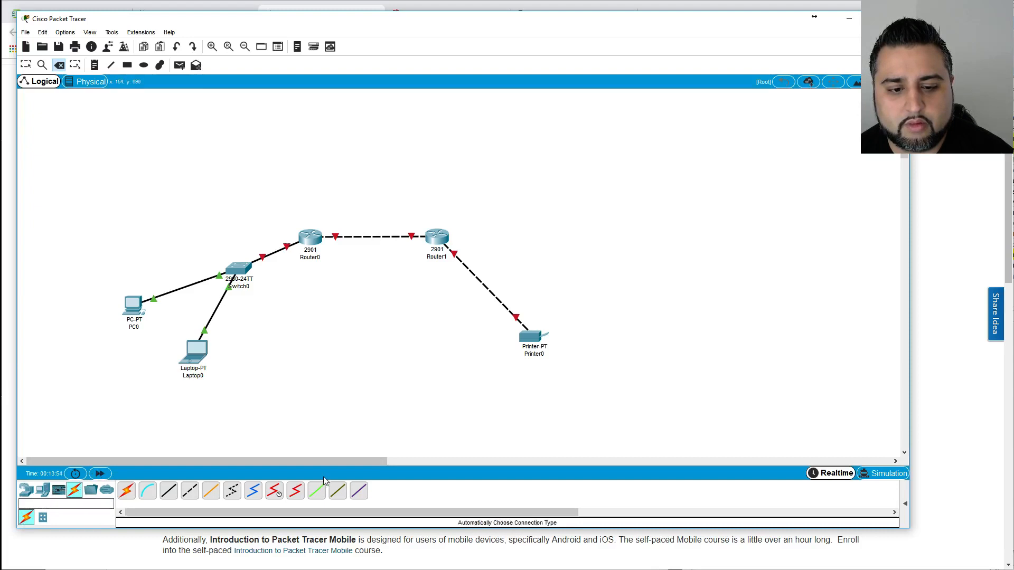
Delete Printer0 and its link to Router1.
click(28, 493)
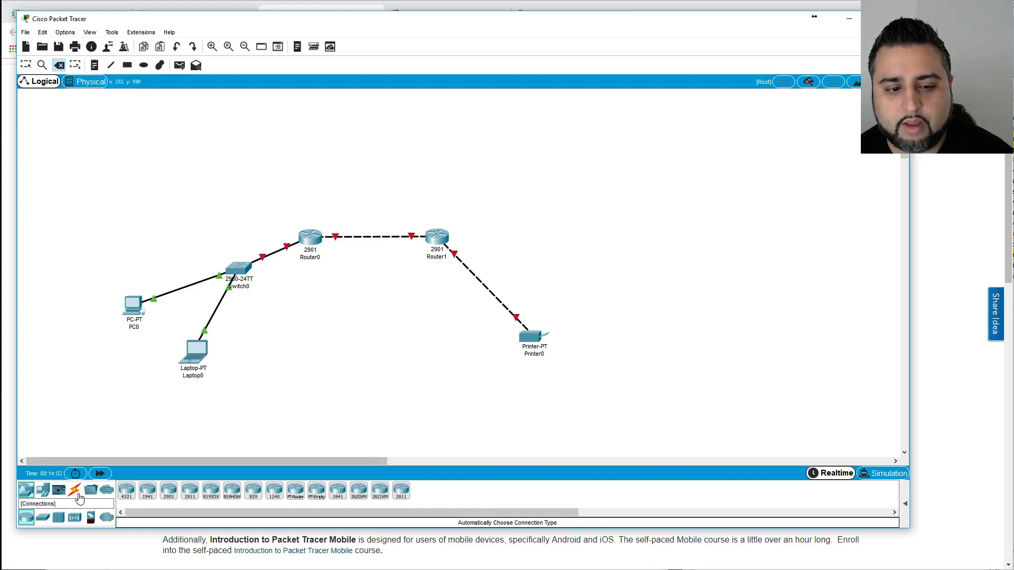
click(75, 490)
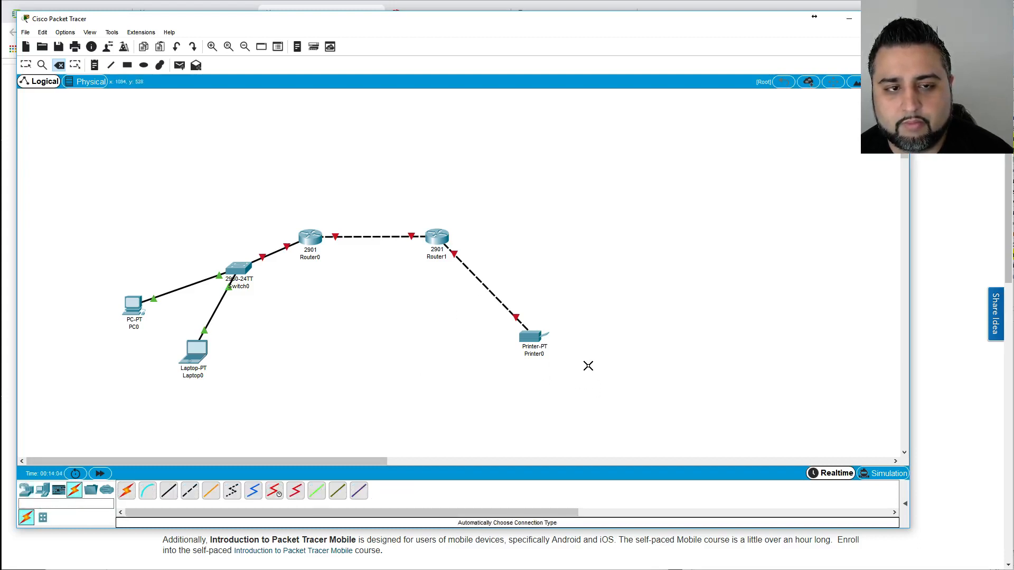
click(524, 336)
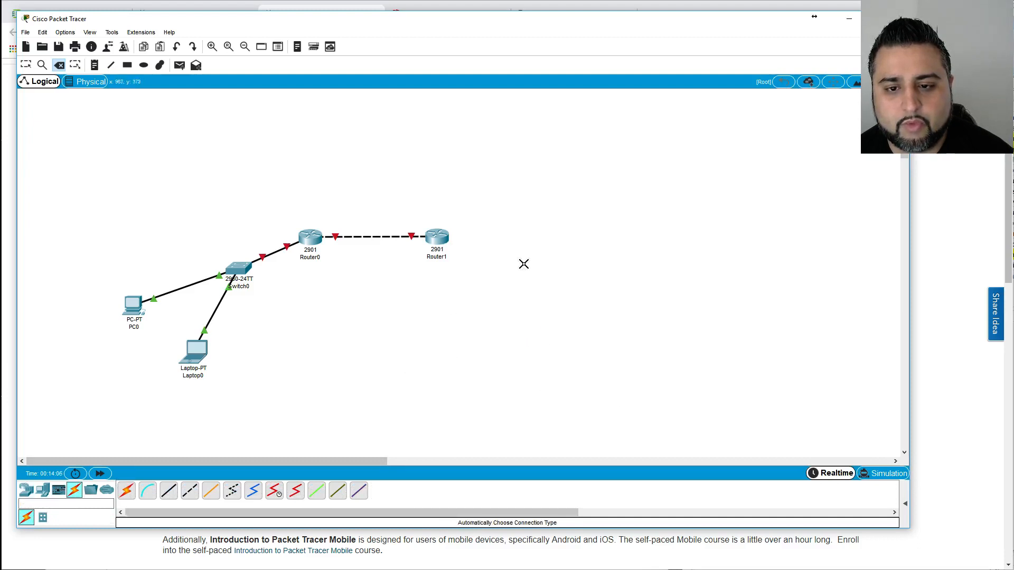
click(42, 33)
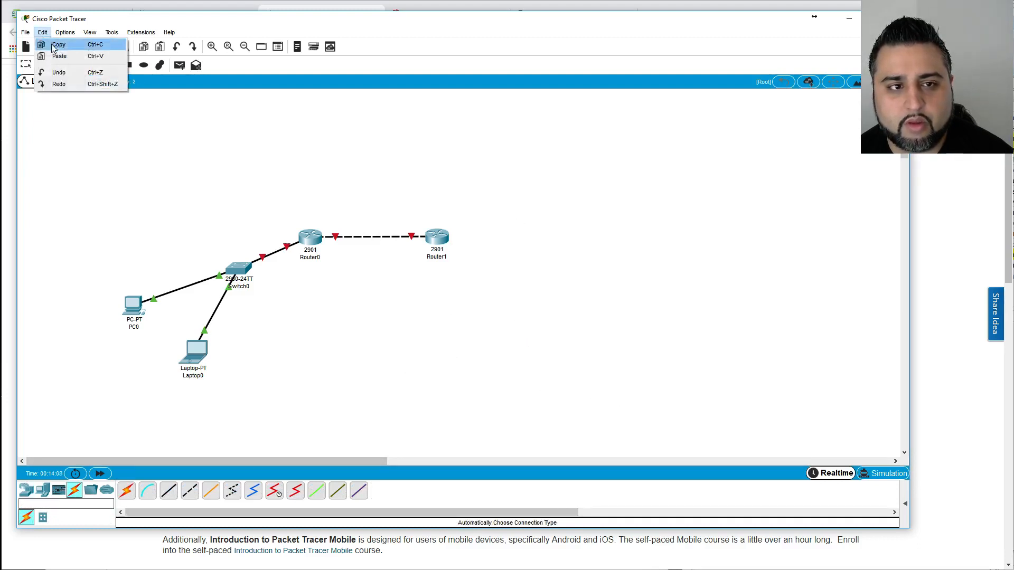
click(59, 74)
key(Escape)
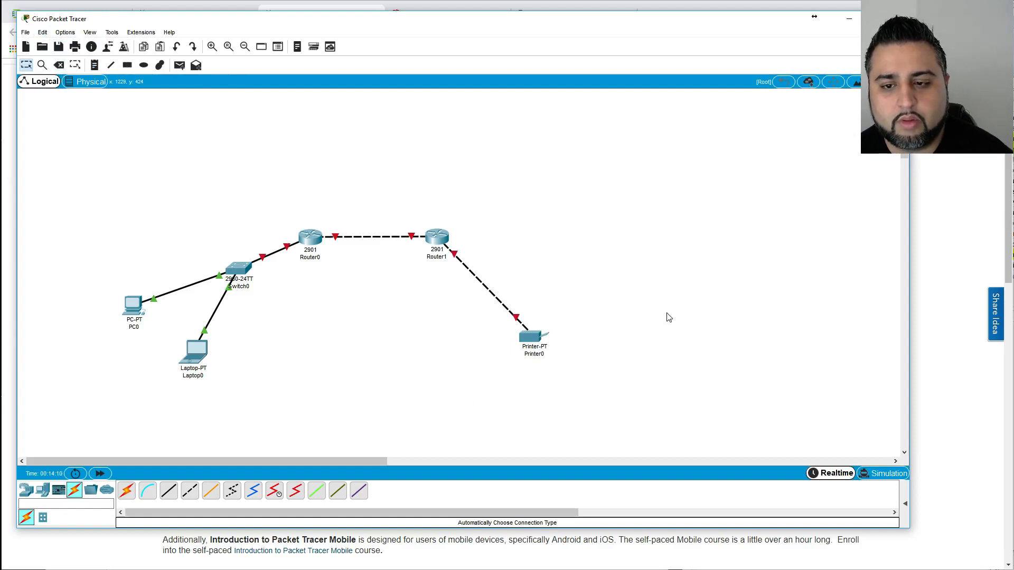
drag(584, 400, 458, 305)
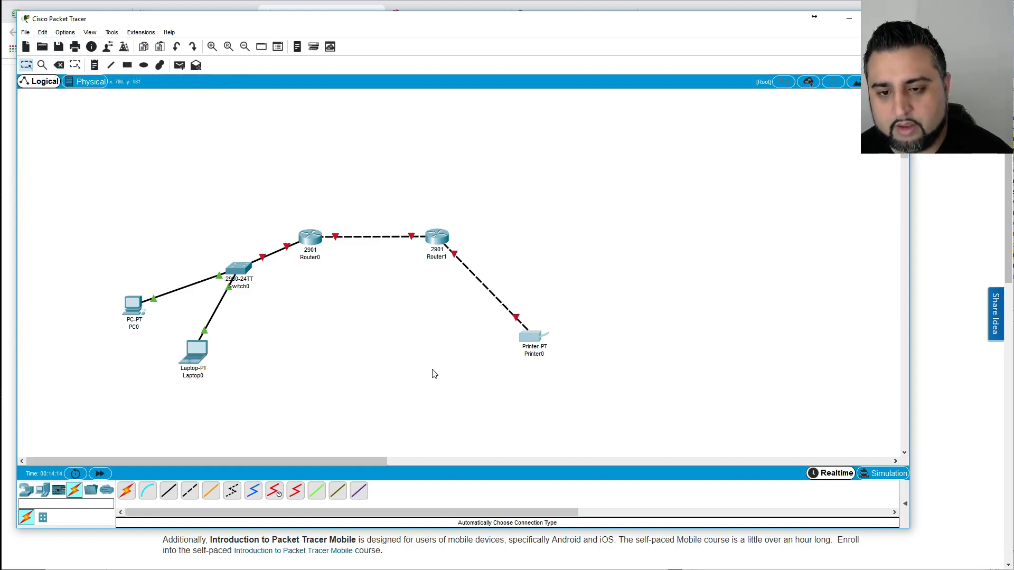
key(Delete)
click(419, 290)
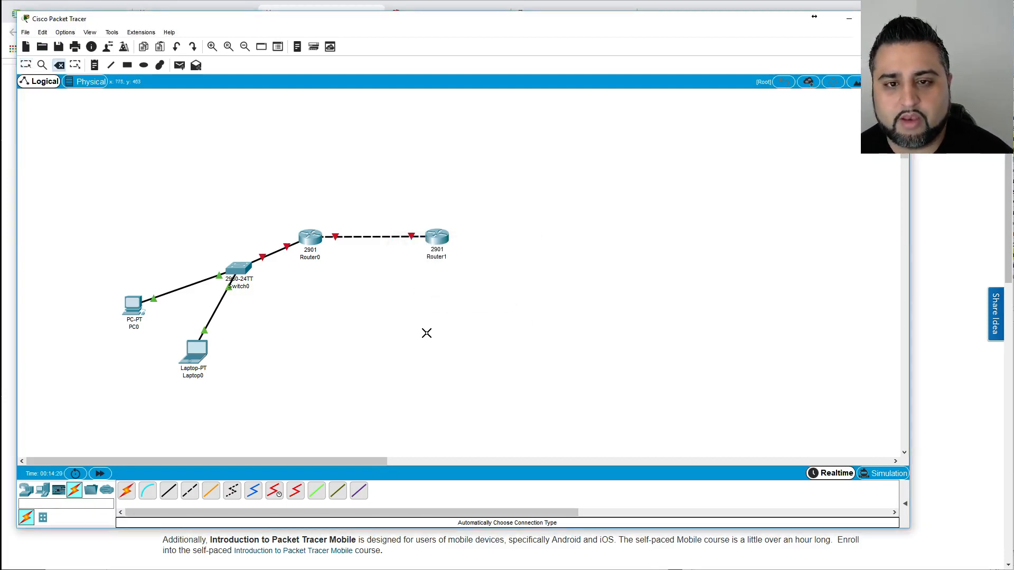
Undo the accidental removal of Laptop0 so it stays cabled to Switch0.
click(198, 358)
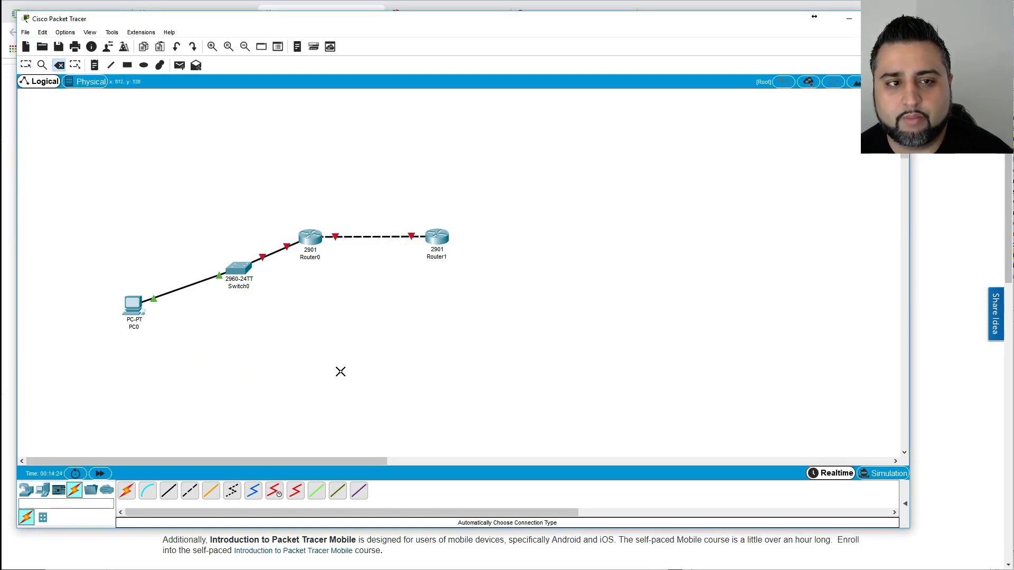
click(26, 33)
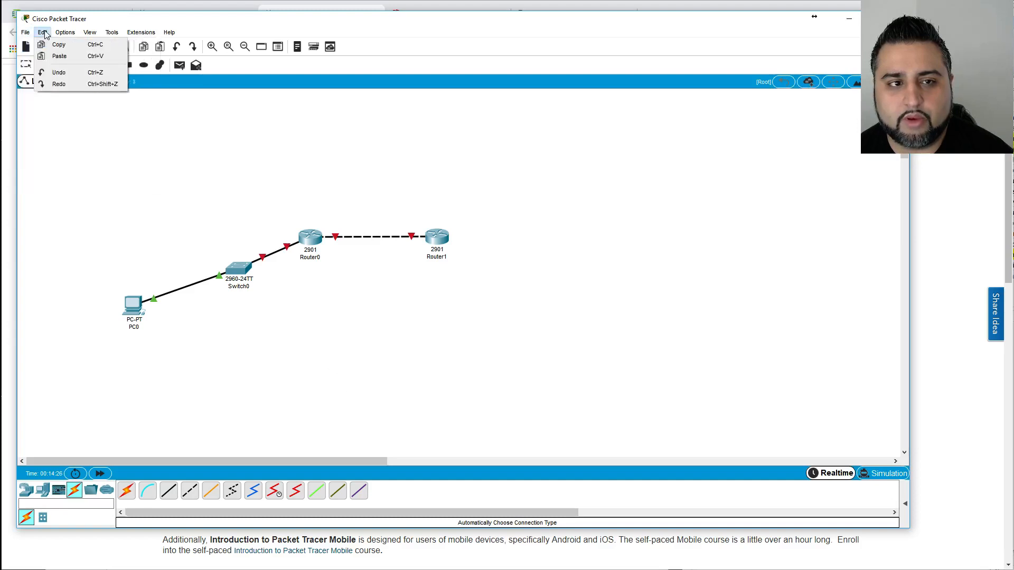
click(66, 22)
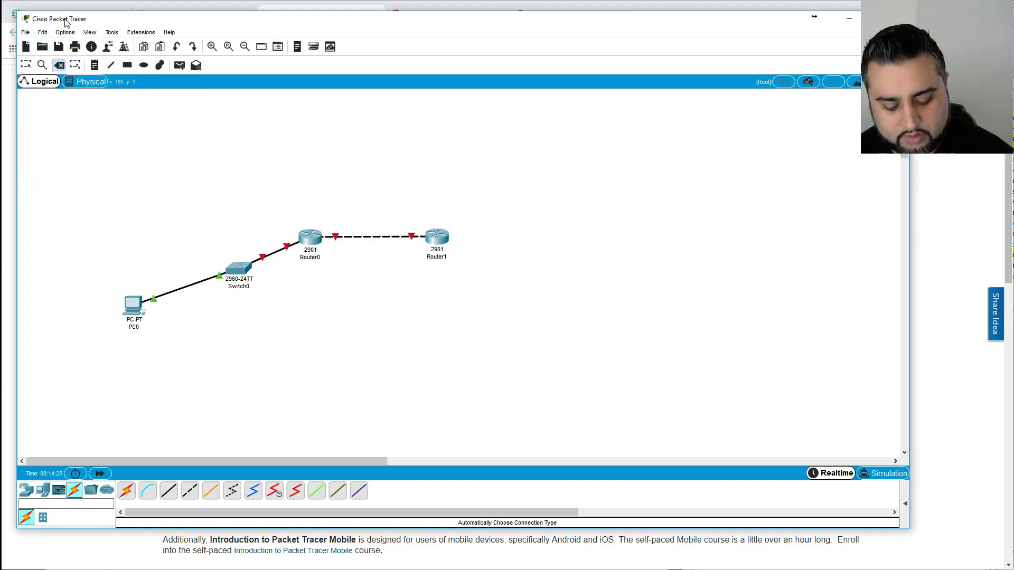
key(ctrl+z)
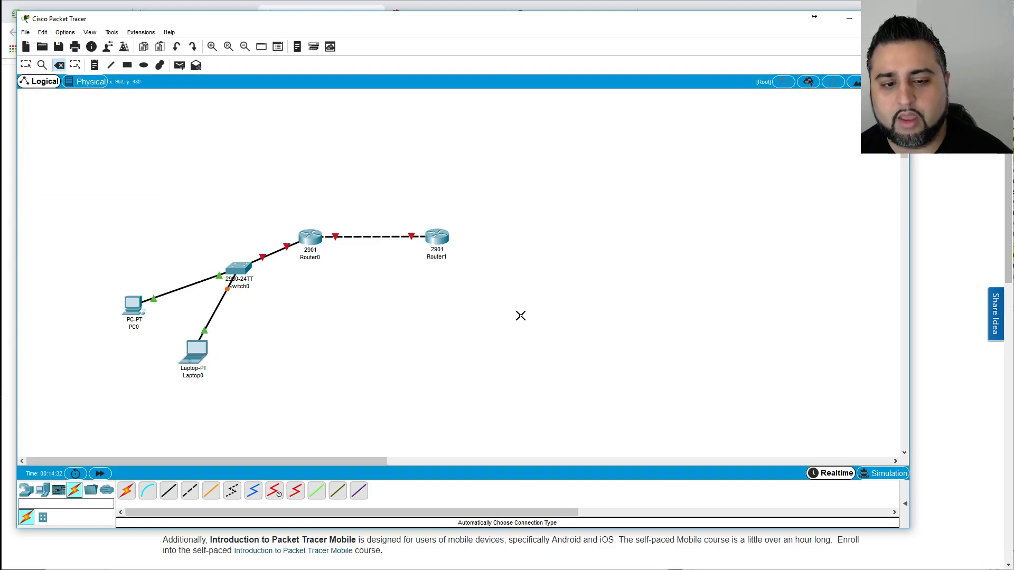
key(Escape)
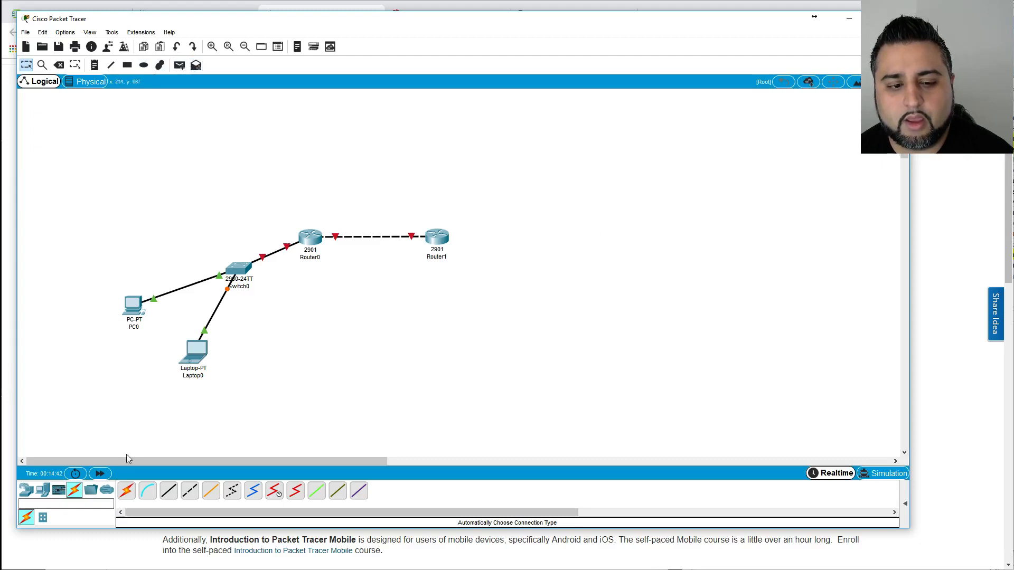
Add a new PC below Router1.
click(42, 491)
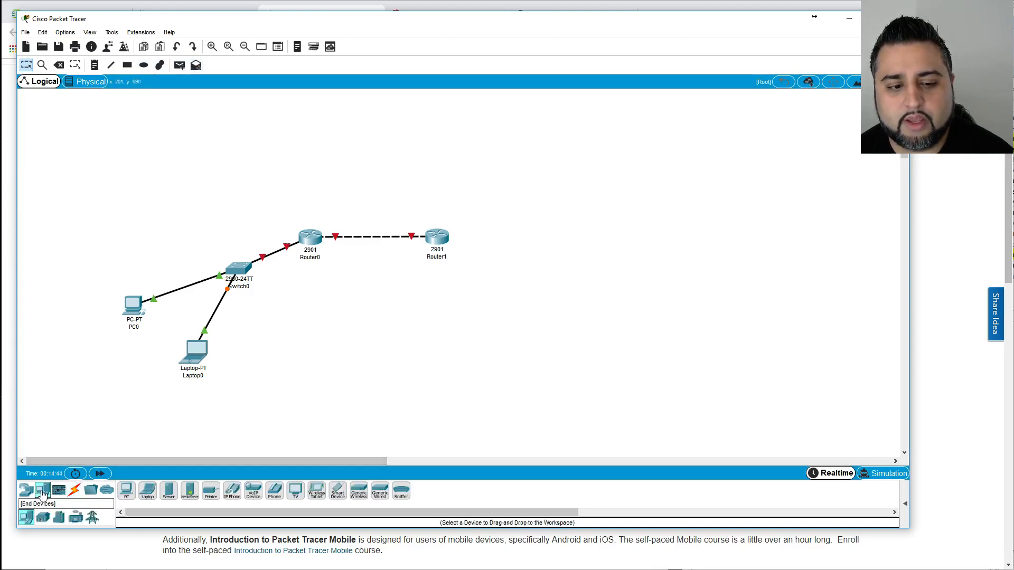
drag(126, 491, 496, 360)
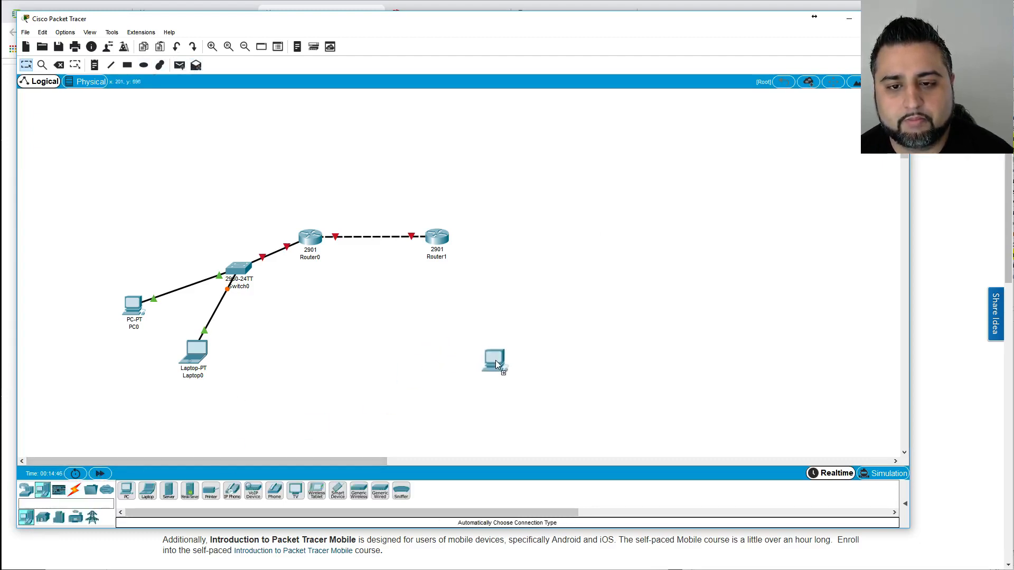
click(126, 491)
Add a second PC and cable Router1 to both PC1 and PC2 automatically.
click(614, 301)
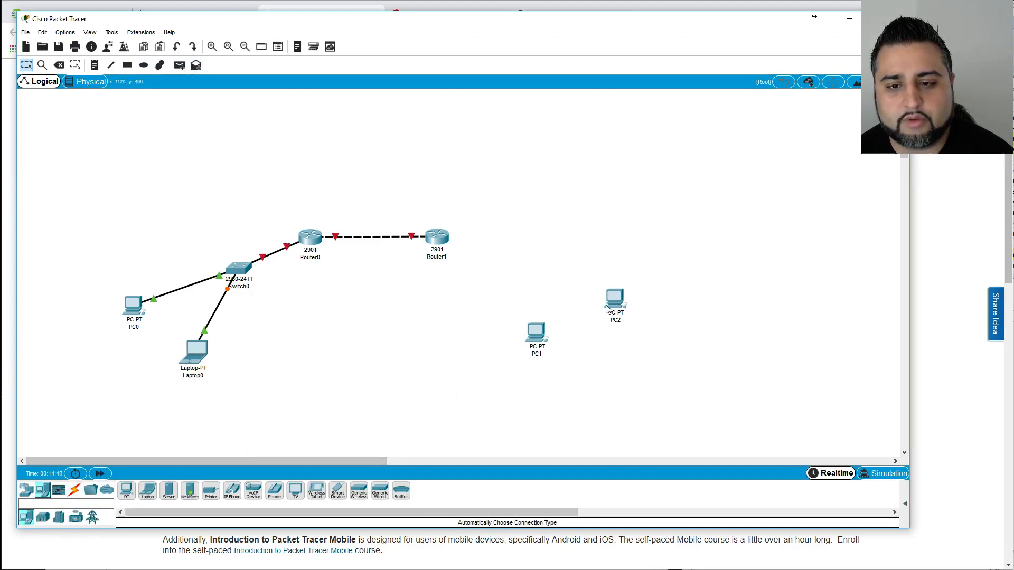
click(74, 490)
click(126, 491)
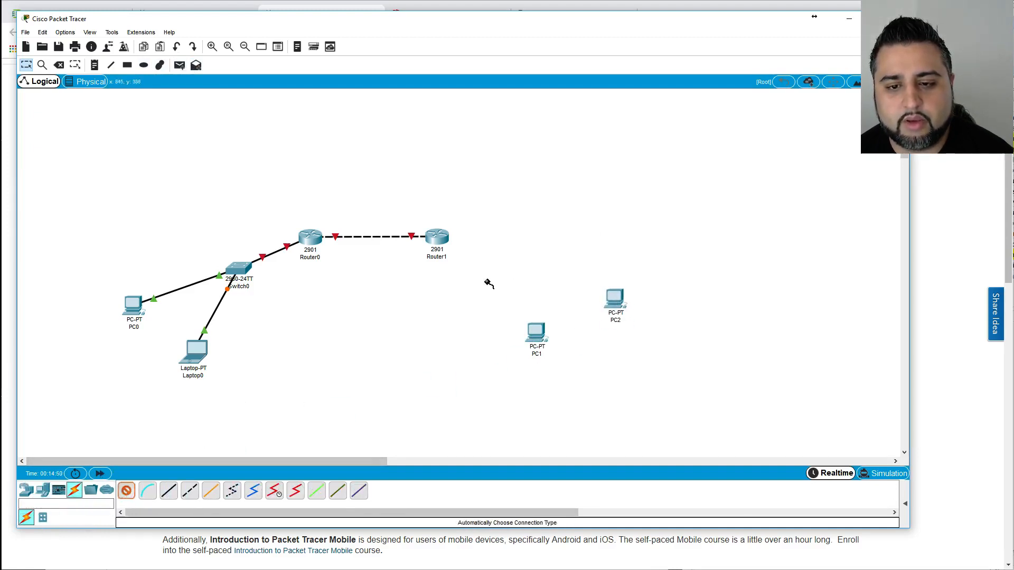
click(455, 246)
click(534, 331)
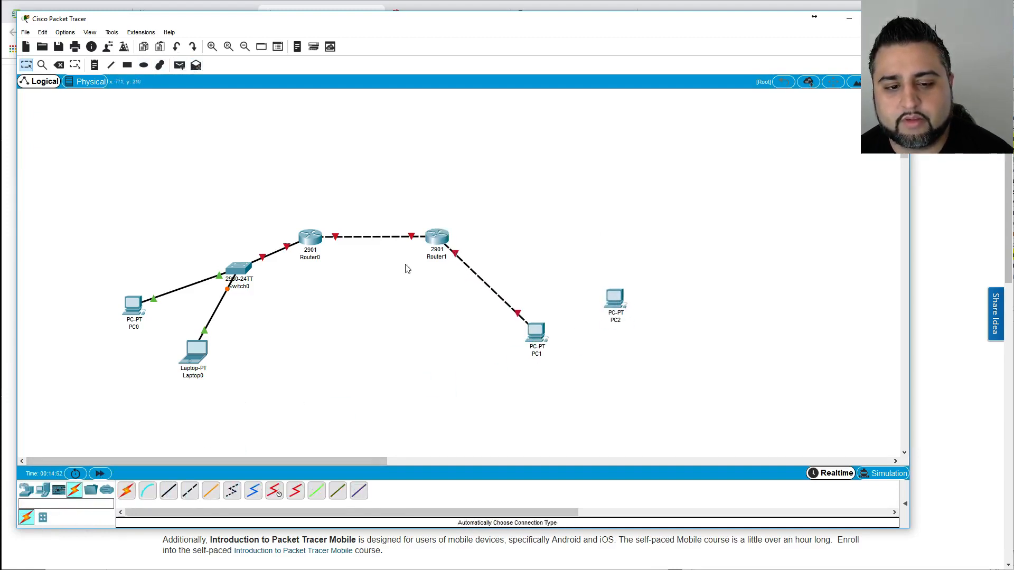
click(126, 491)
click(441, 236)
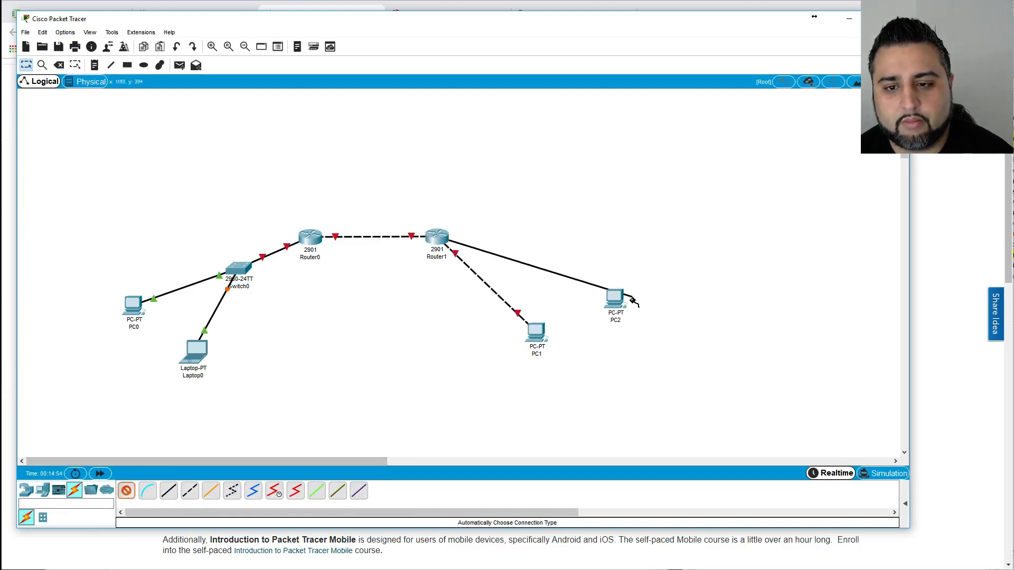
click(614, 312)
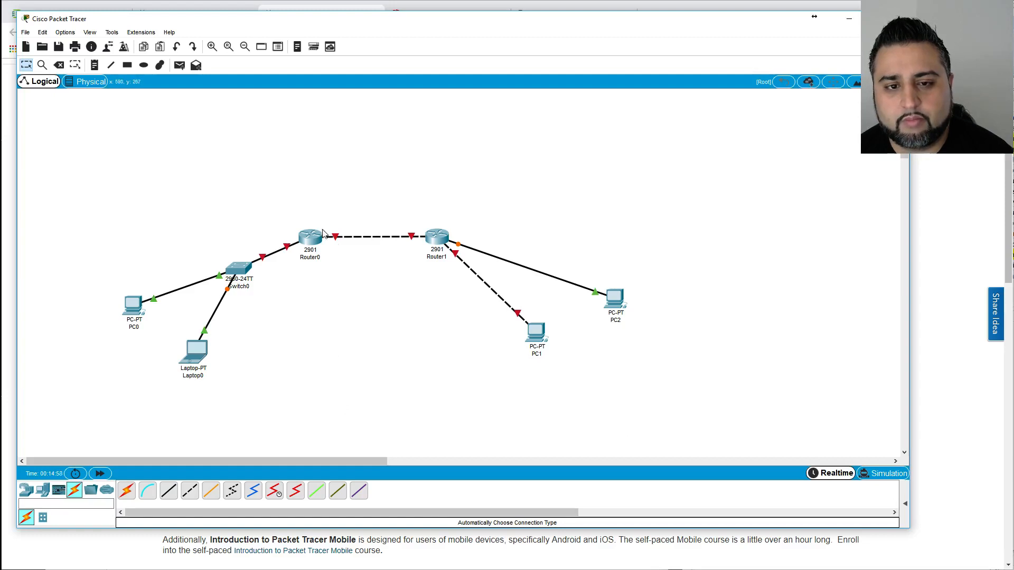
Marquee-select Router1, PC1 and PC2, then clear the selection.
drag(359, 409, 99, 211)
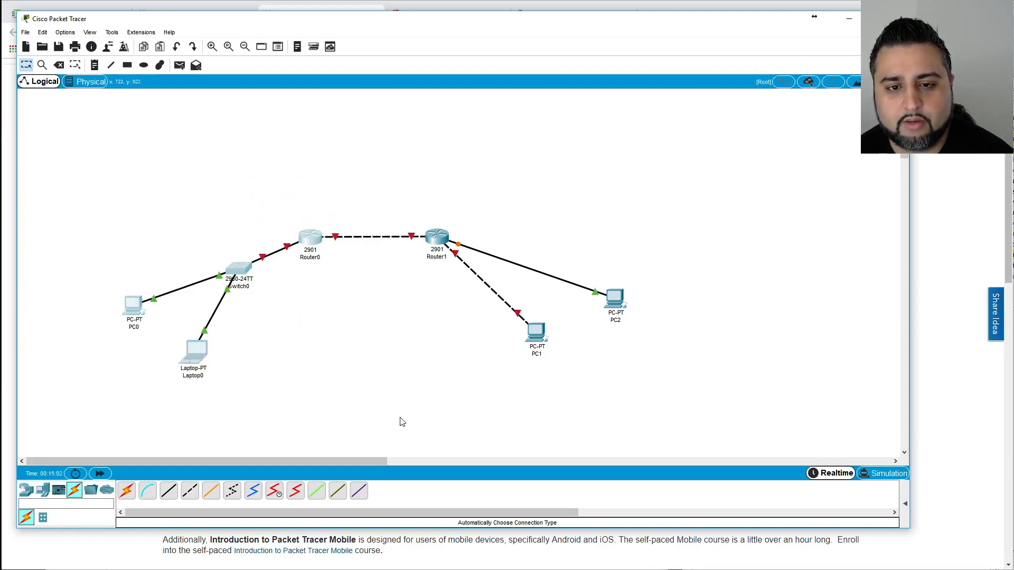
drag(410, 180, 697, 394)
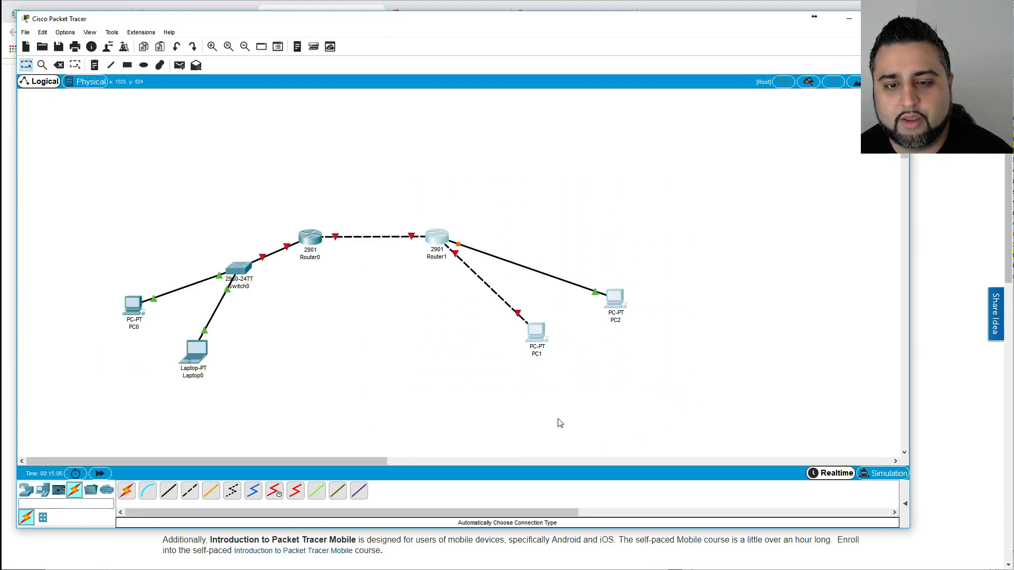
click(558, 423)
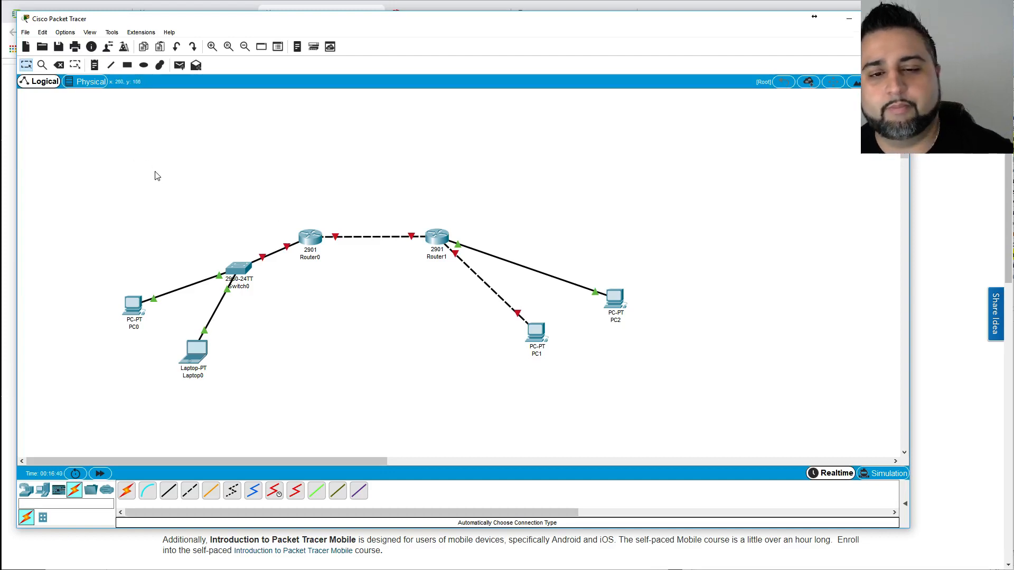
Box-select every device in the finished topology, deselect, and open the File menu.
drag(85, 158, 661, 400)
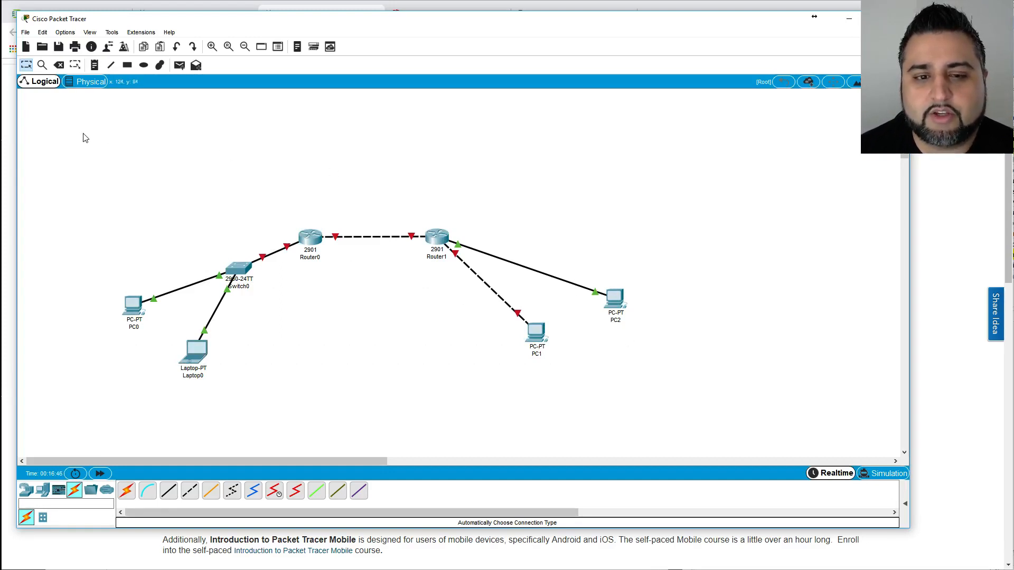
drag(83, 132, 685, 407)
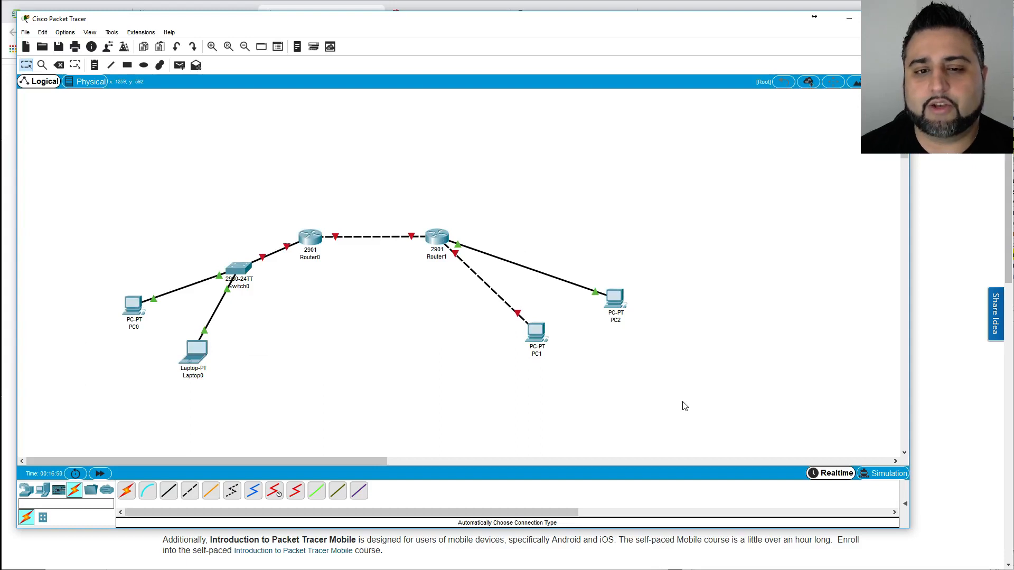
drag(685, 406, 42, 177)
click(484, 409)
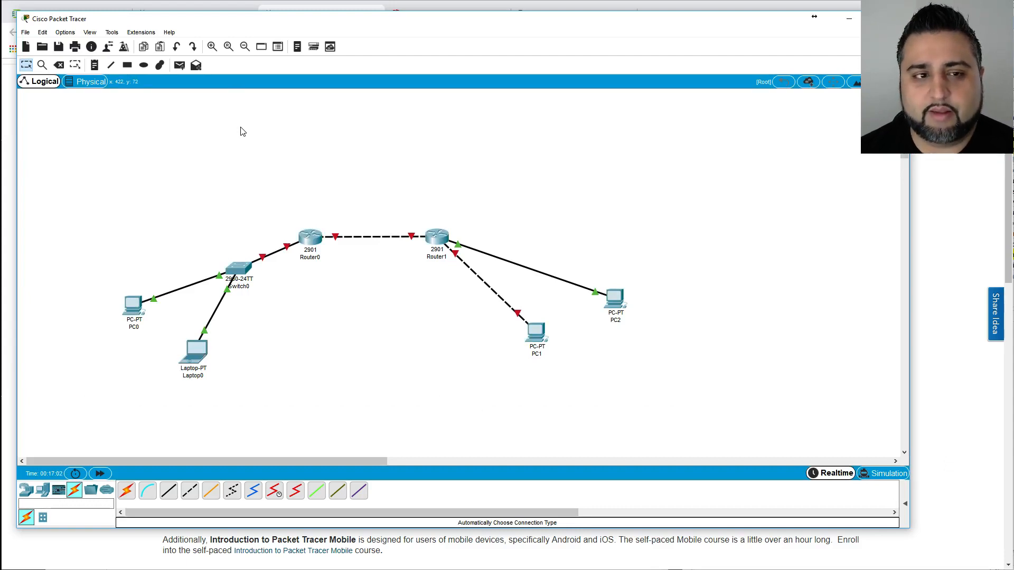
click(25, 33)
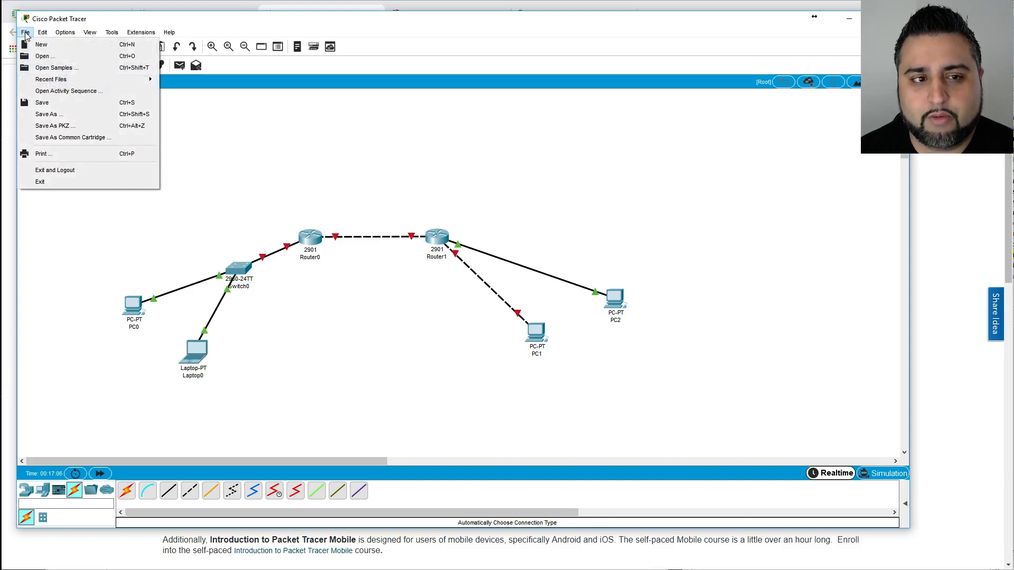
click(60, 114)
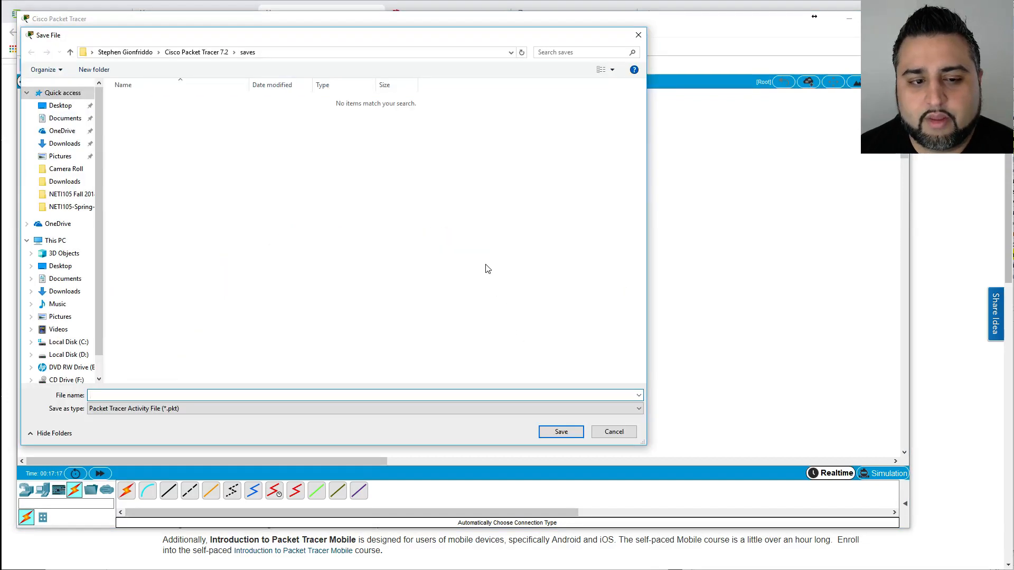
click(183, 410)
click(183, 410)
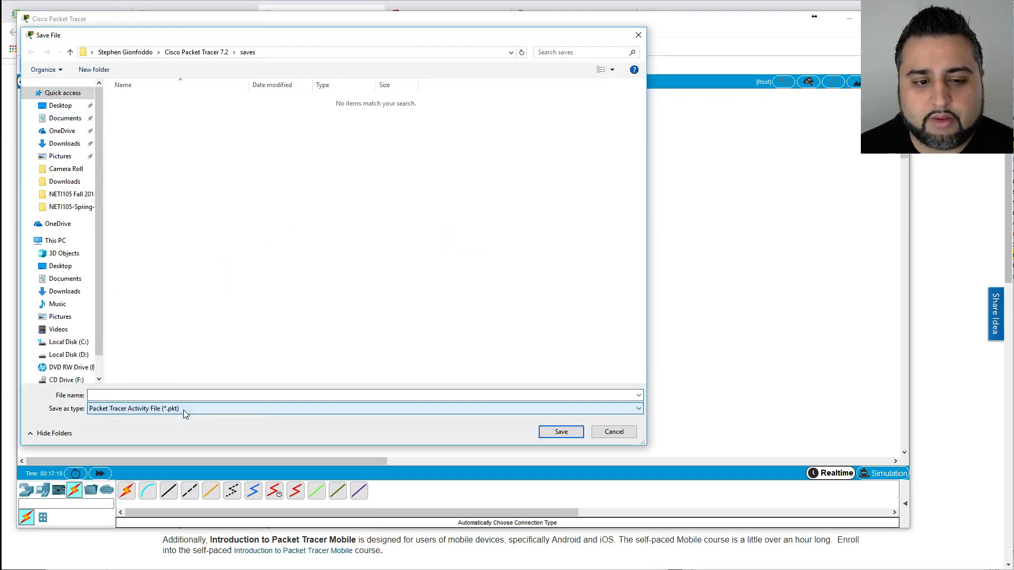
click(614, 432)
click(25, 32)
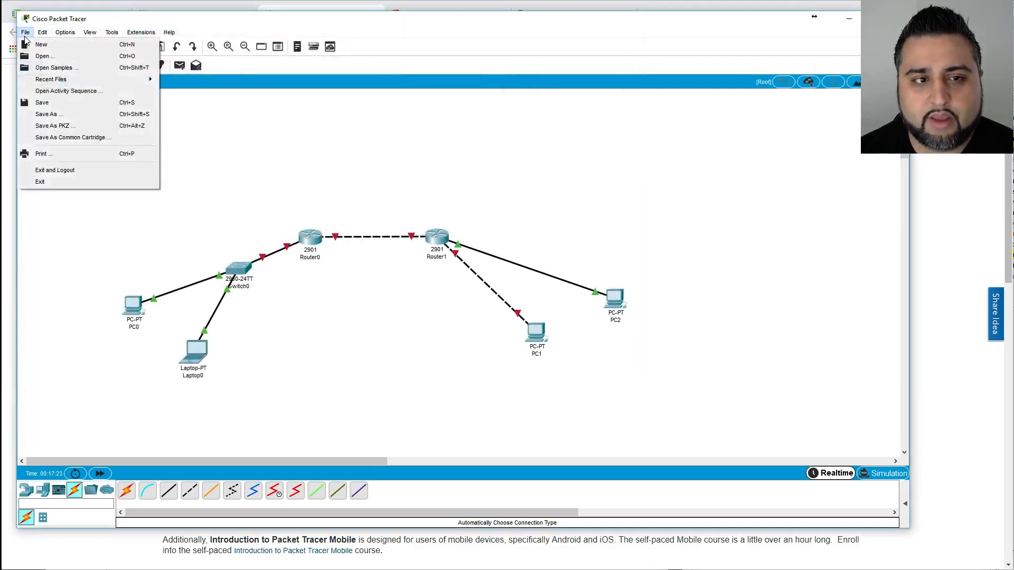
click(60, 107)
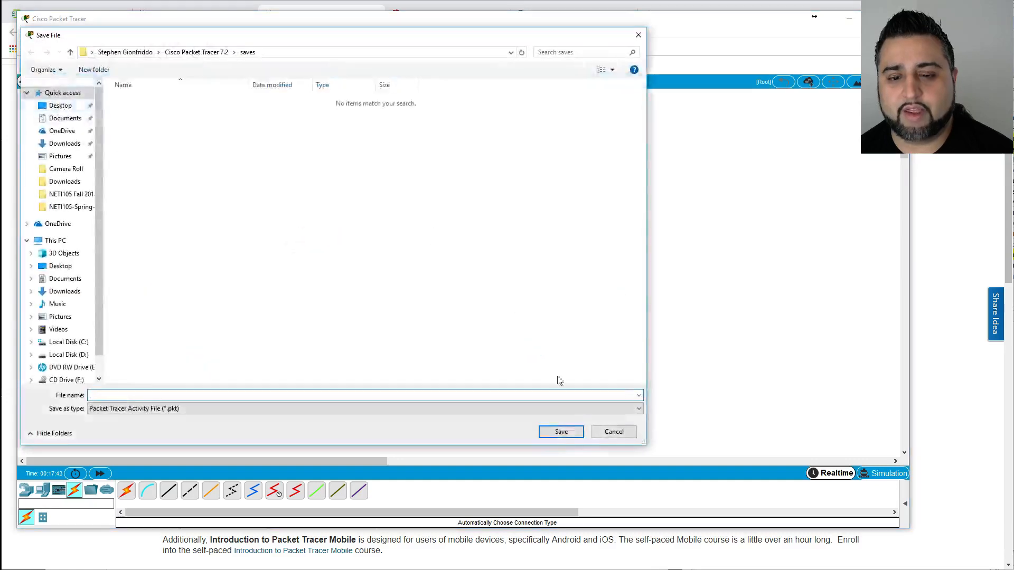
click(613, 433)
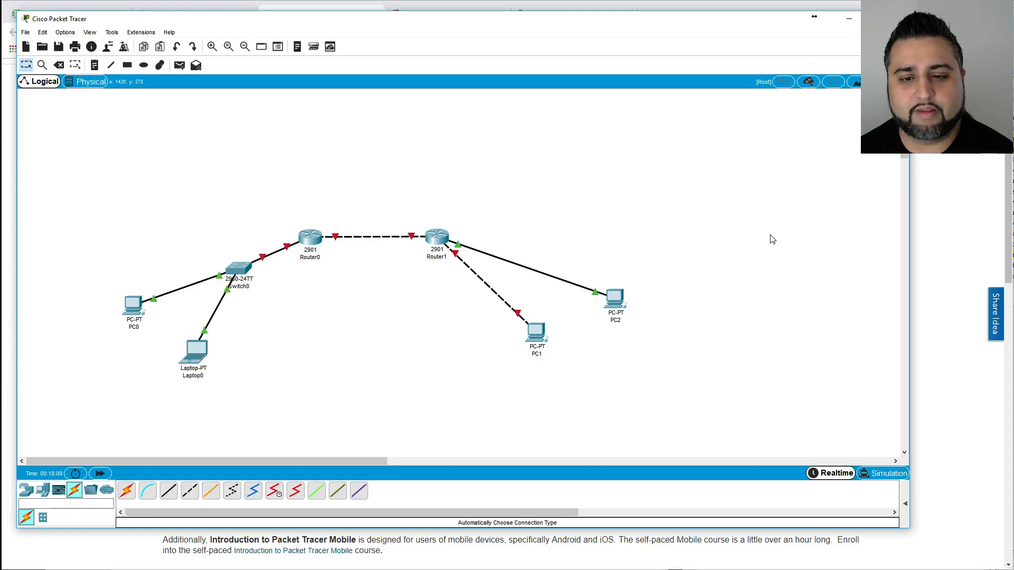
View PC0's Desktop IP Configuration, with static addressing and no IP set, then close it.
click(136, 312)
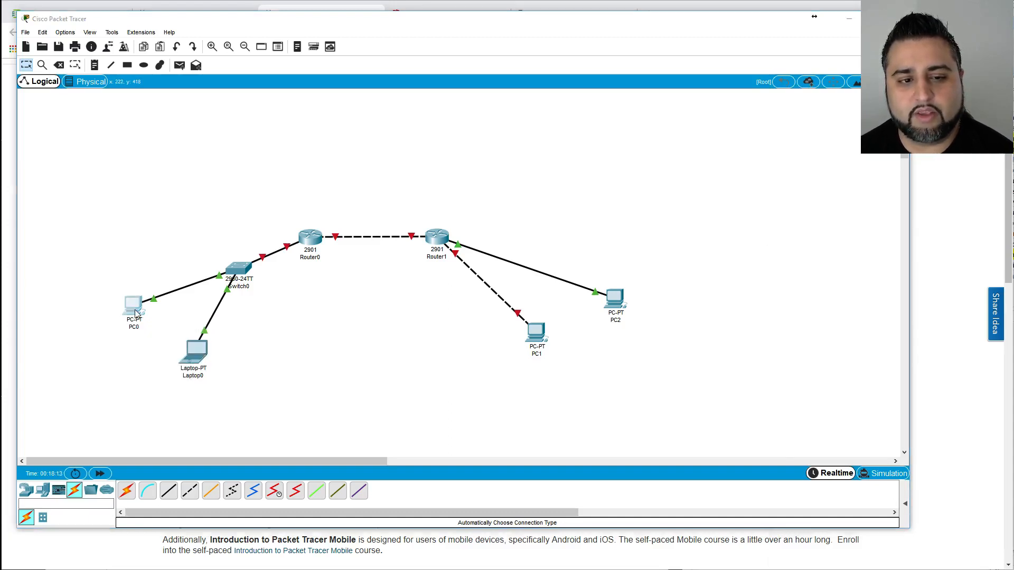
drag(919, 226, 377, 85)
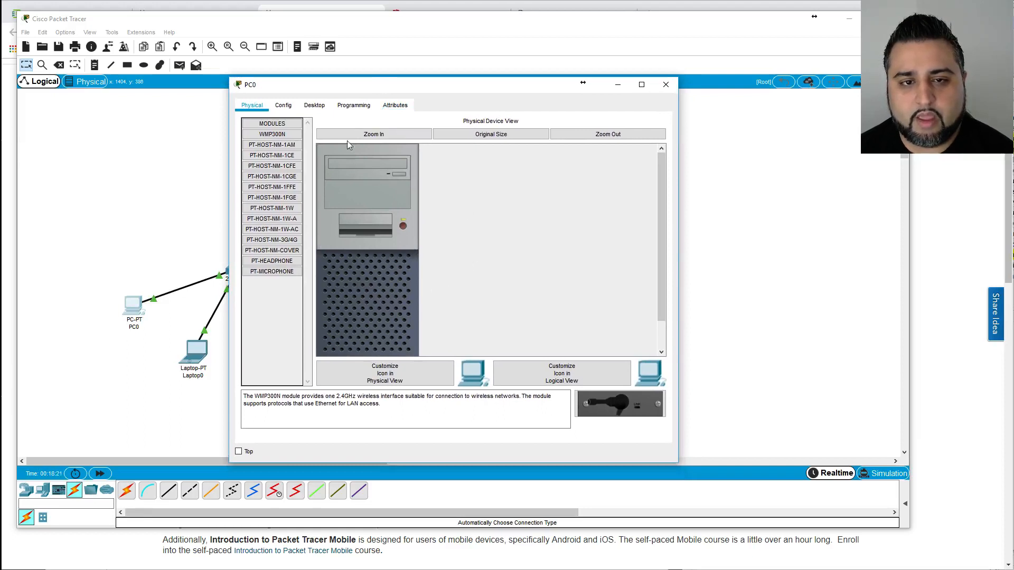
click(314, 106)
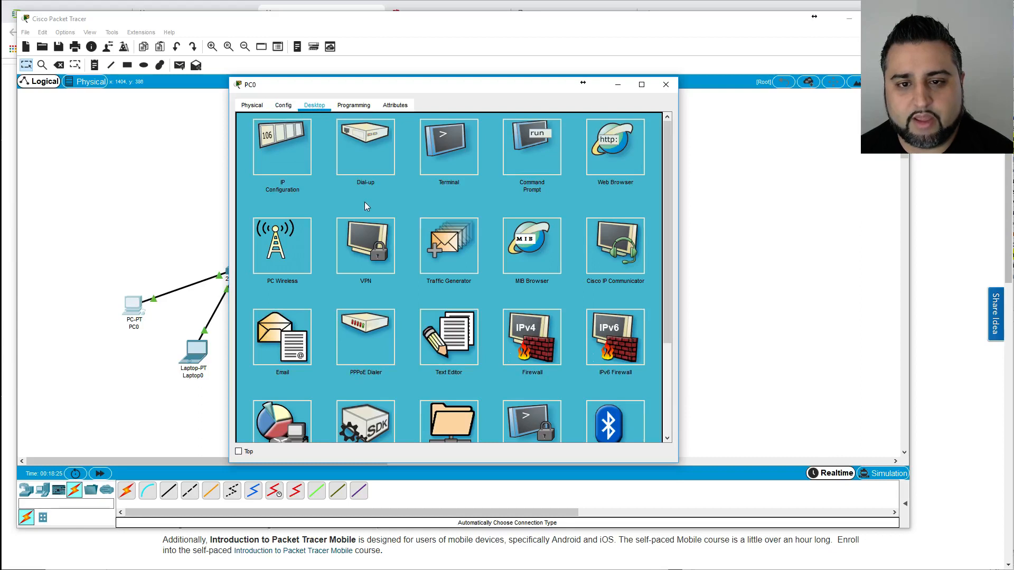
click(297, 161)
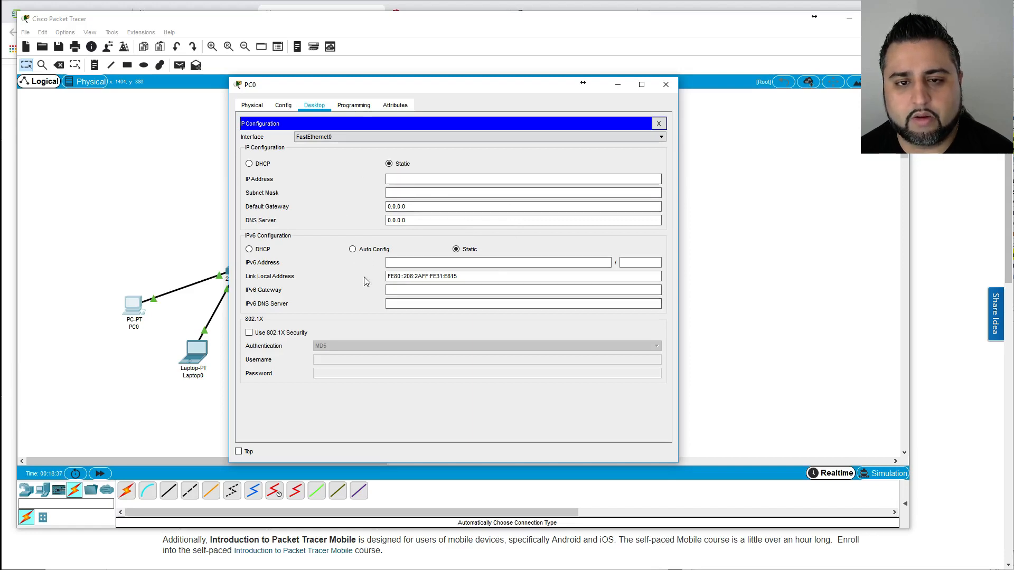
click(414, 182)
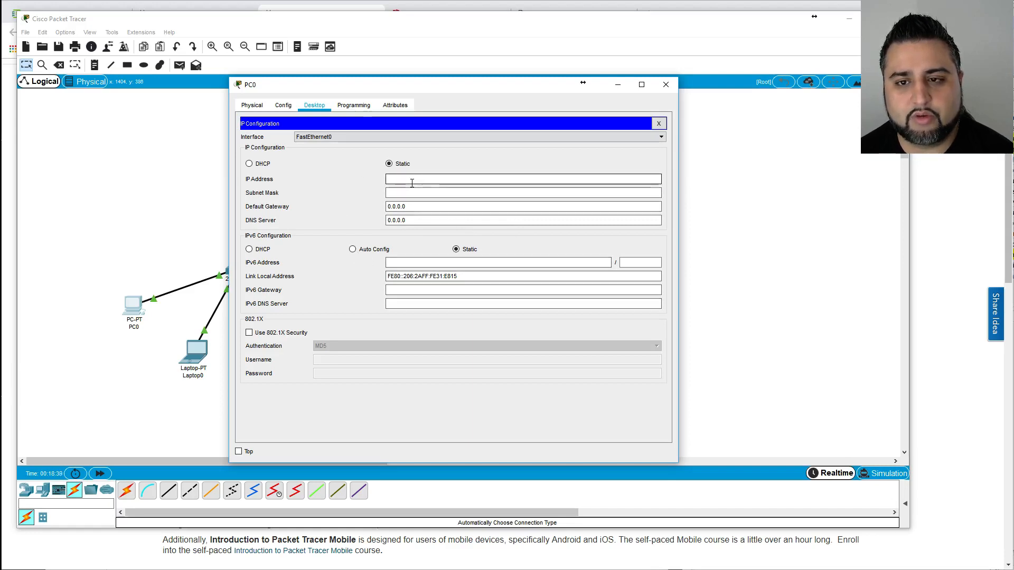
click(659, 124)
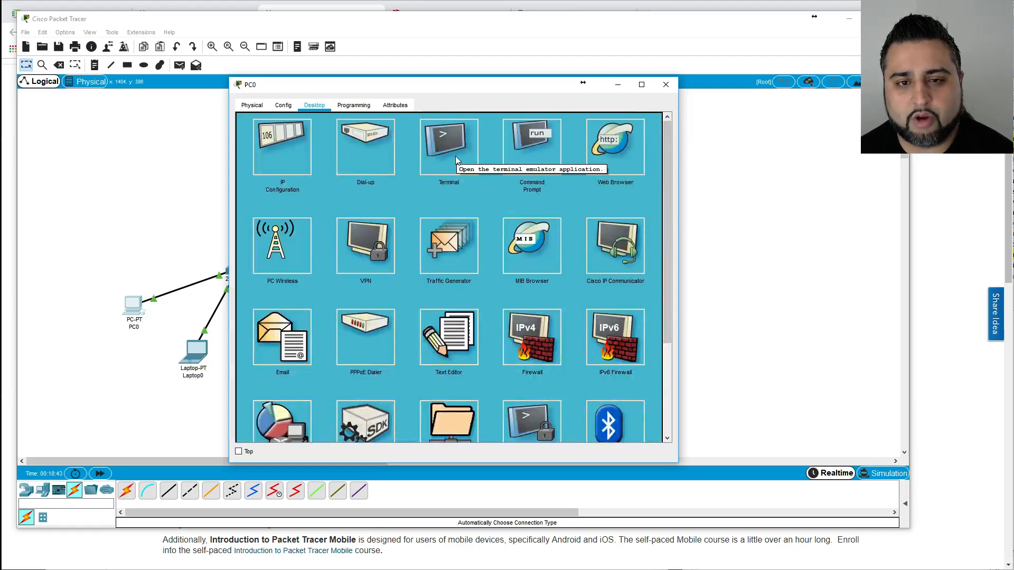
Try PC0's Terminal with default port settings, then its Command Prompt, closing each afterwards.
click(455, 156)
click(626, 227)
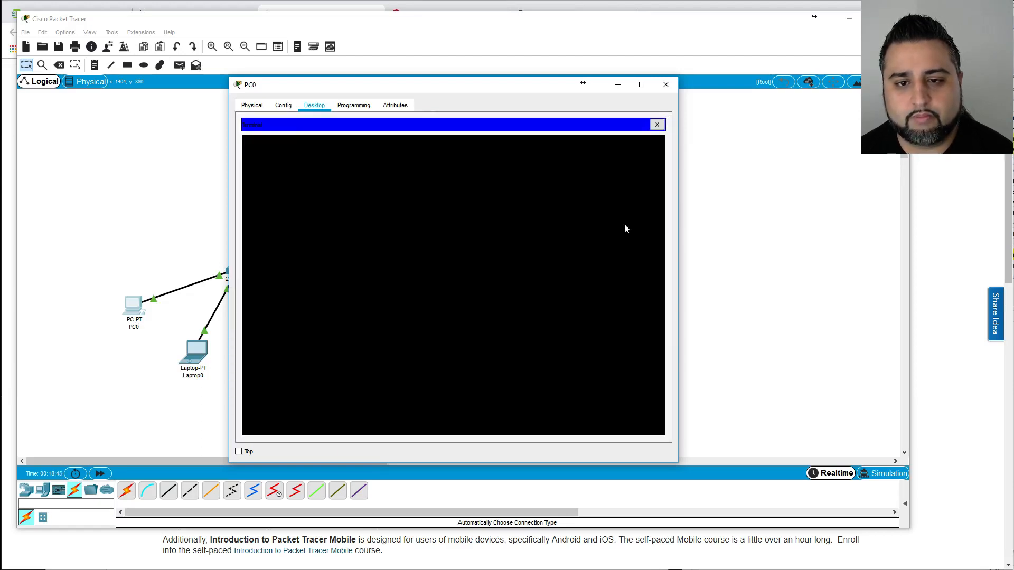
click(657, 124)
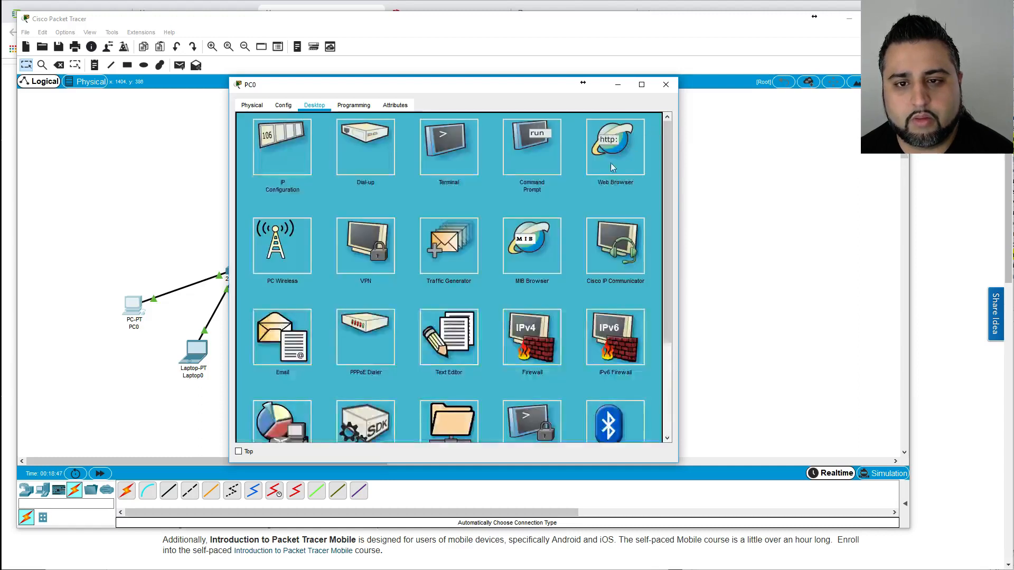
click(541, 162)
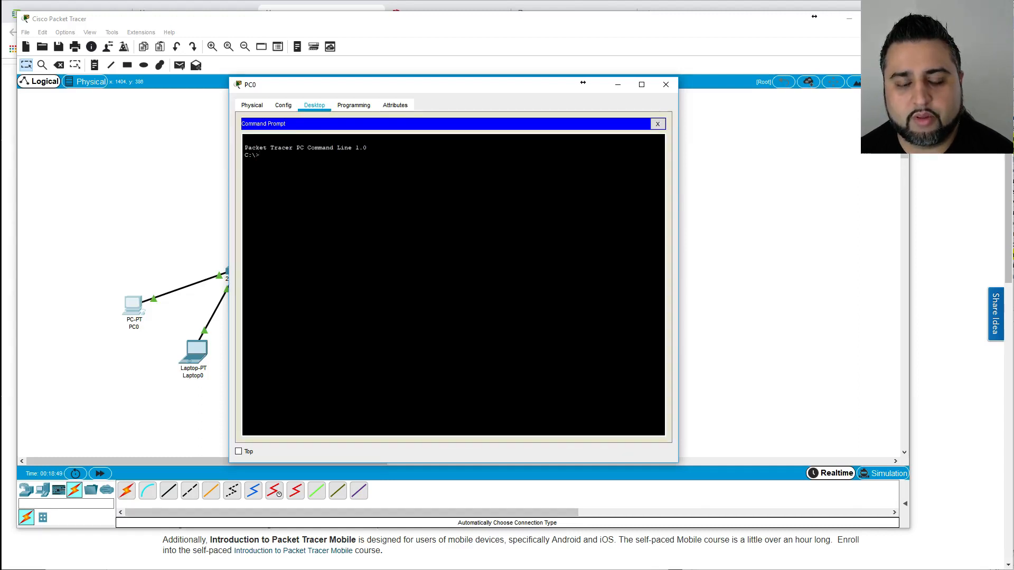
key(Return)
key(Return)
key(Return)
key(Return)
key(Return)
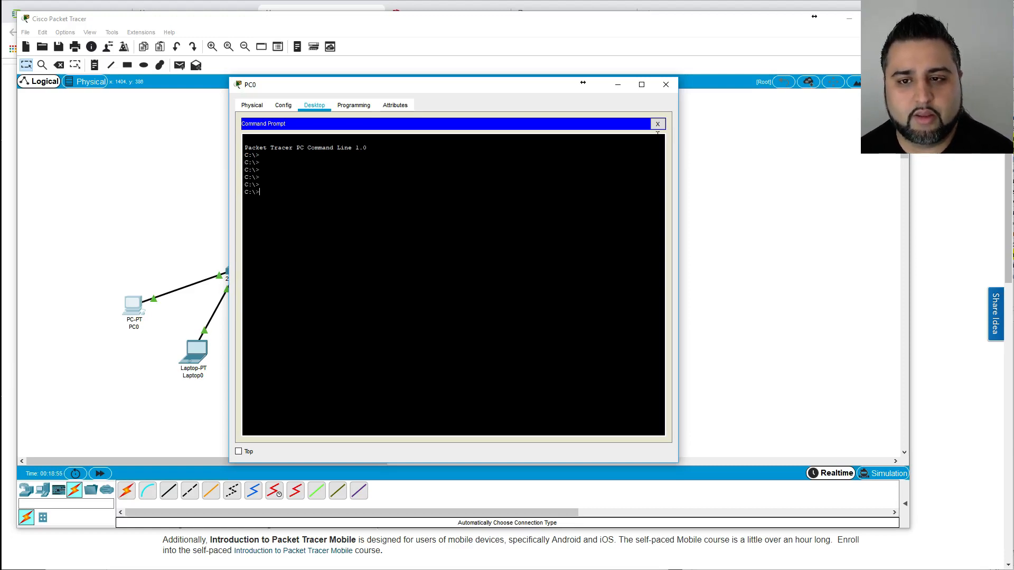
click(658, 124)
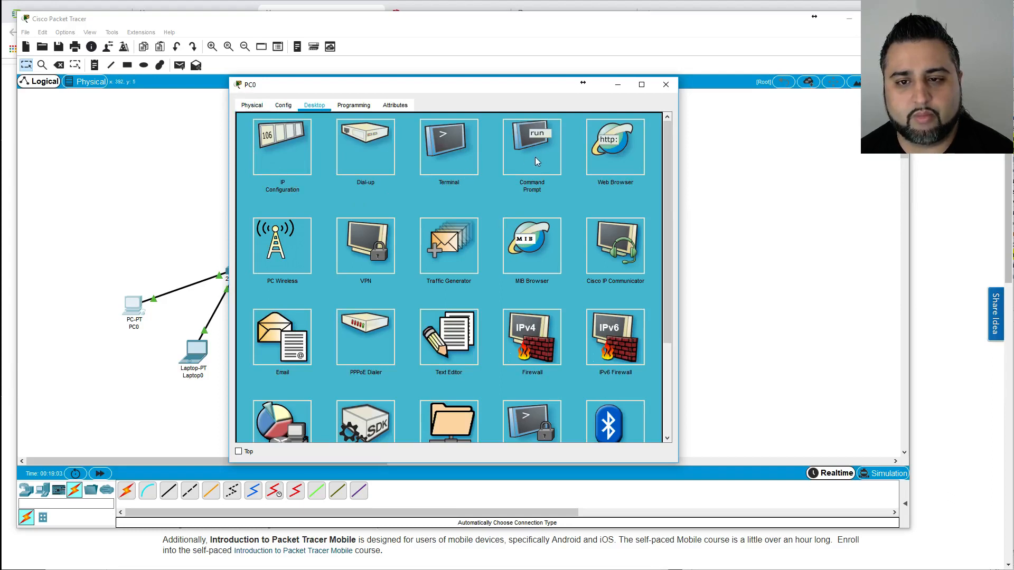
Look through PC0's Physical and Config tabs, return to Desktop, and close the device window.
click(255, 107)
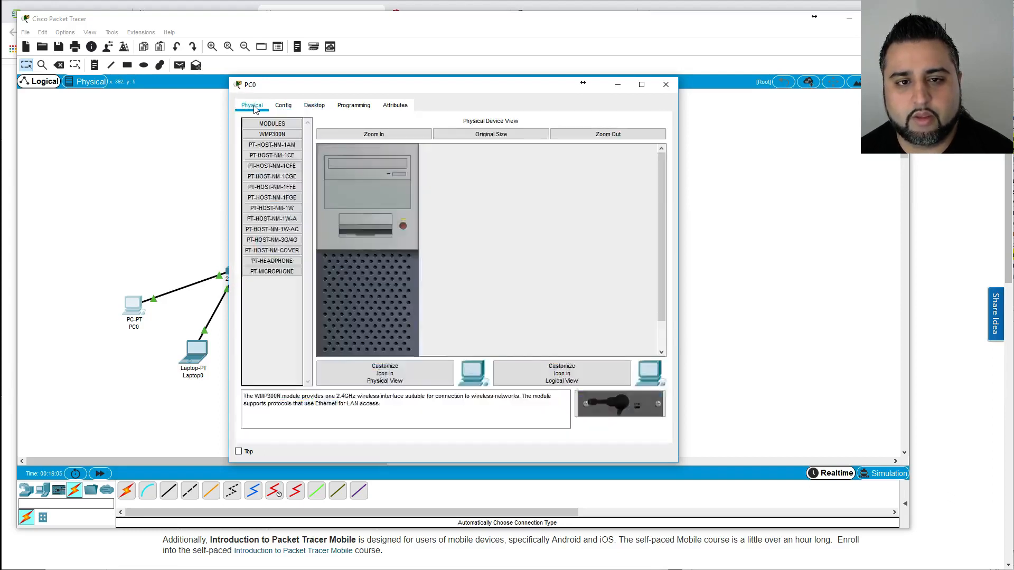
click(284, 107)
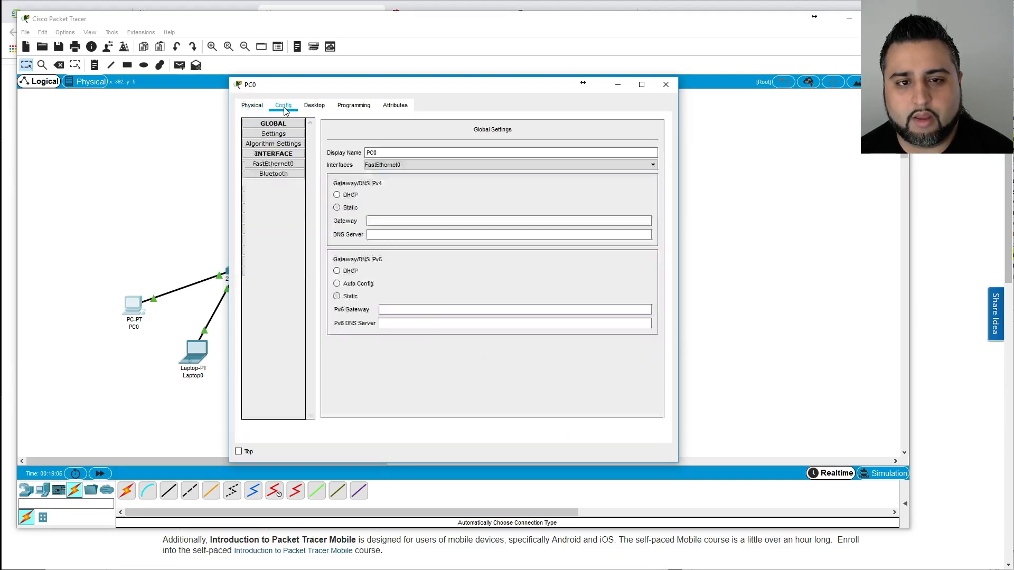
click(317, 106)
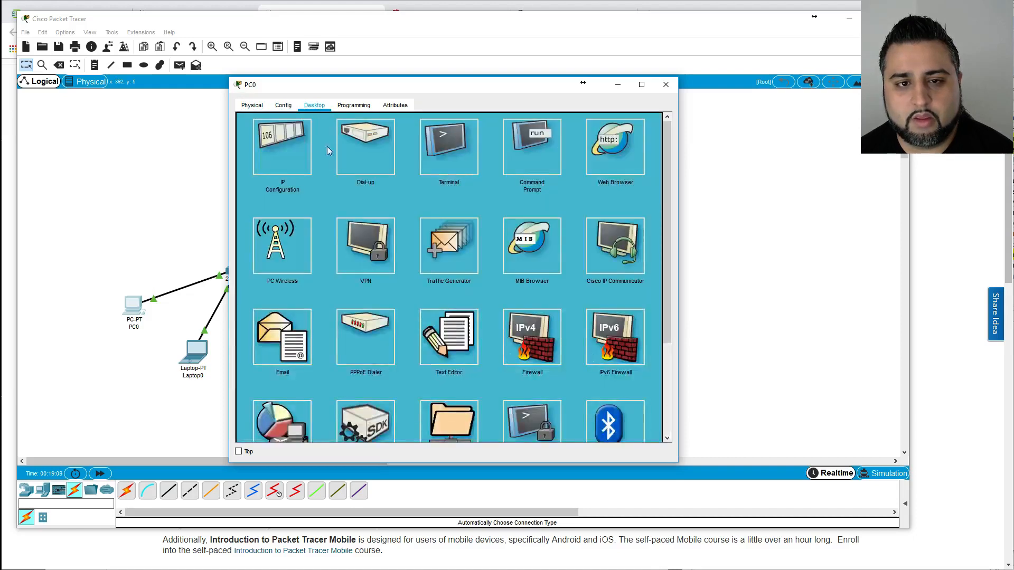
click(666, 84)
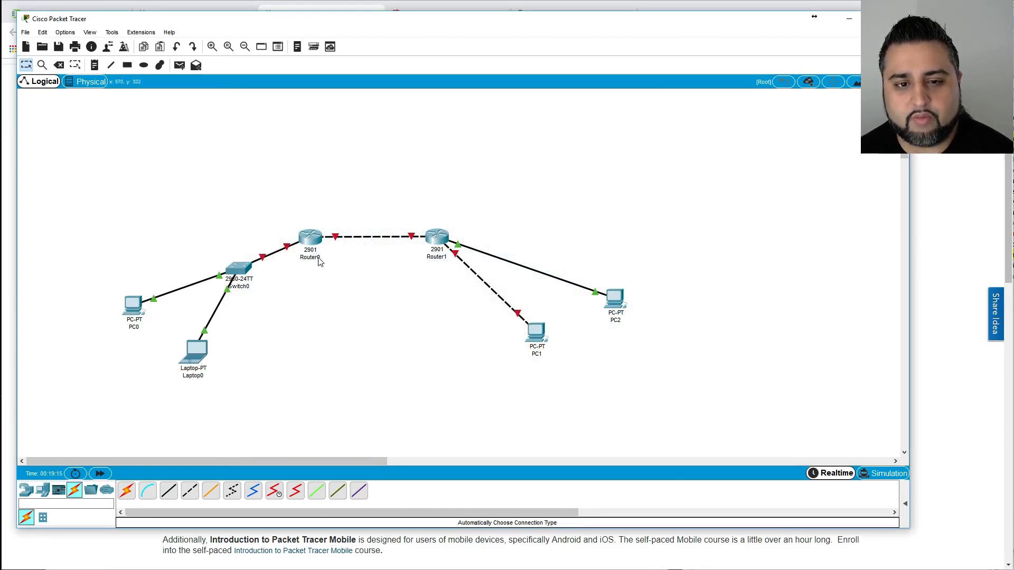
click(307, 239)
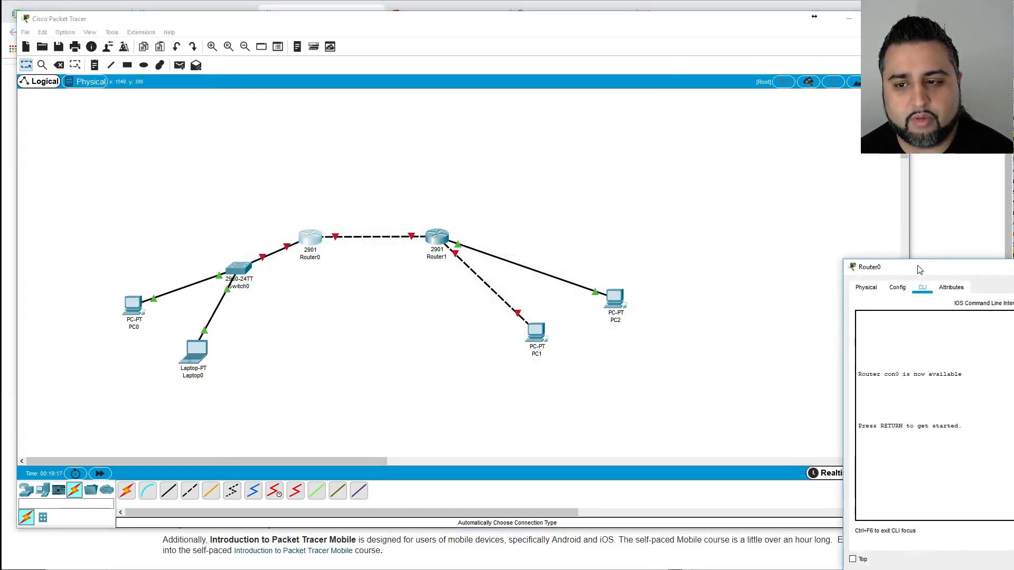
drag(920, 270, 347, 150)
click(304, 168)
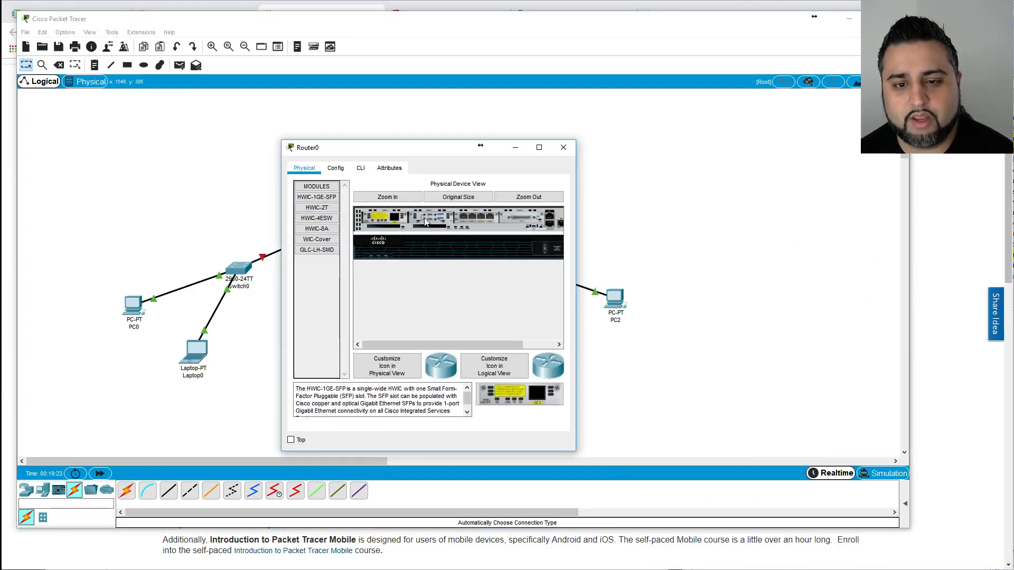
click(362, 169)
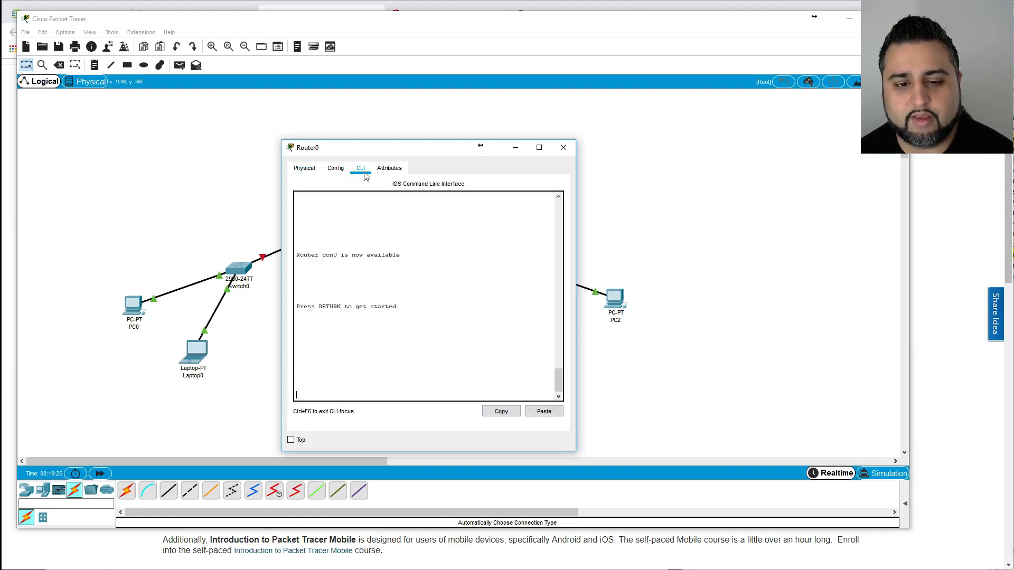
key(Return)
key(Return)
key(Return)
key(Return)
key(Return)
key(Return)
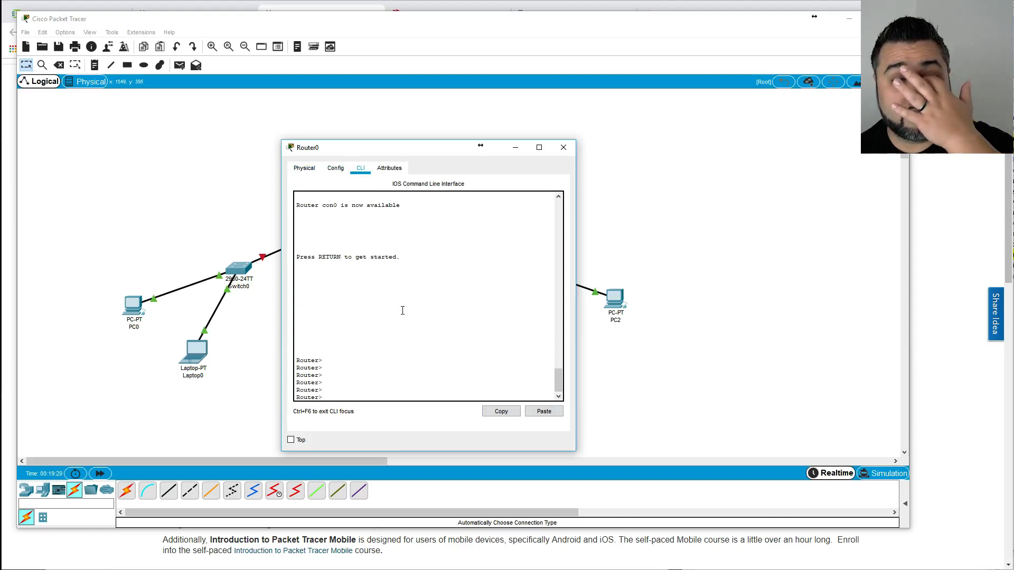
click(563, 149)
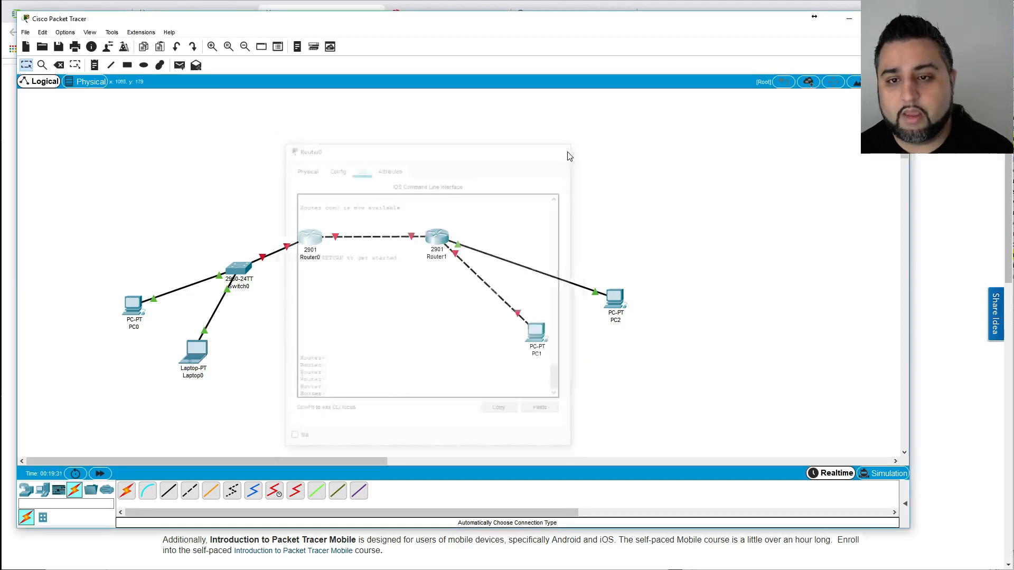